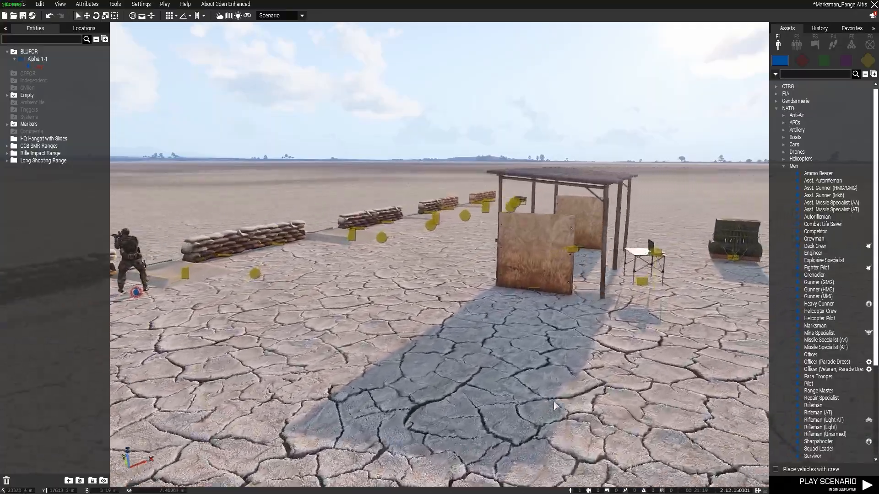
- Survey the range's sandbag firing line, sand shooting mounds and covered shelter
key("w")
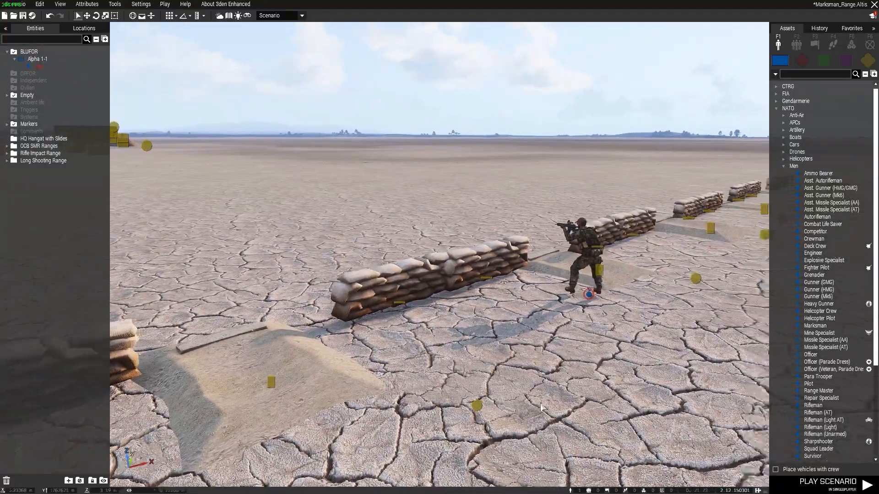
key("s")
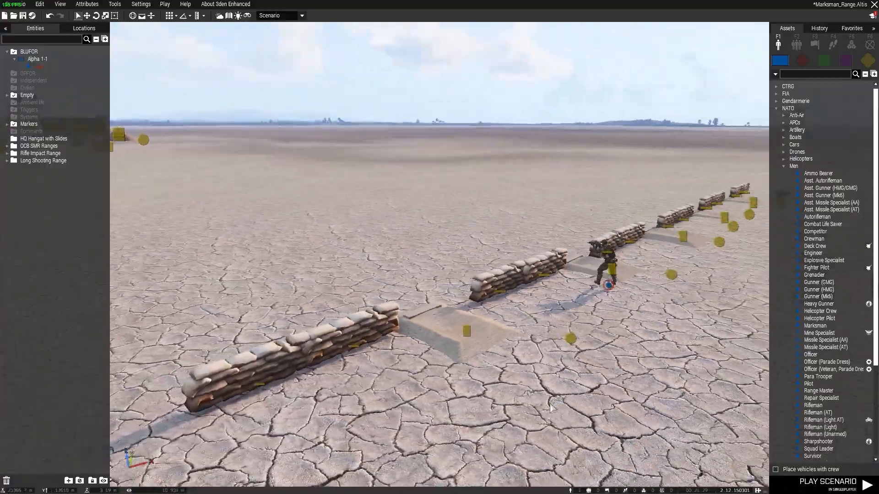
key("d")
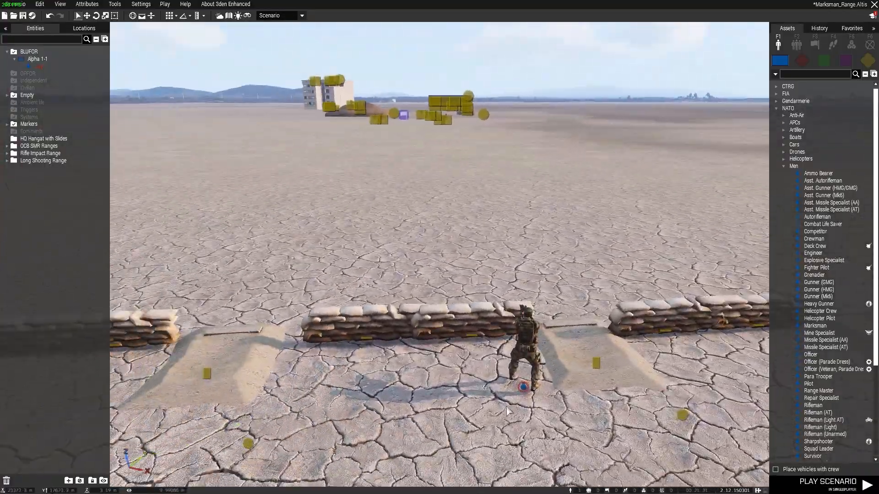
key("w")
- Hide the editor interface and examine the targets standing on and around the dirt humps
key("BackSpace")
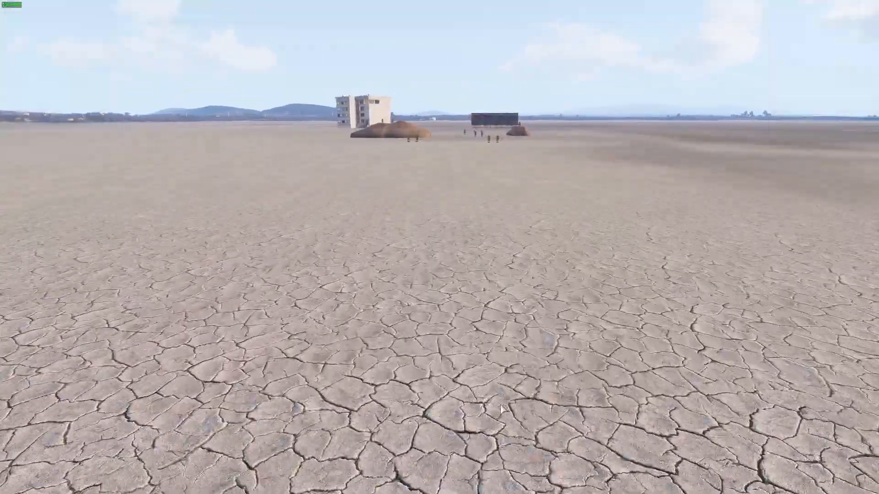
key("w")
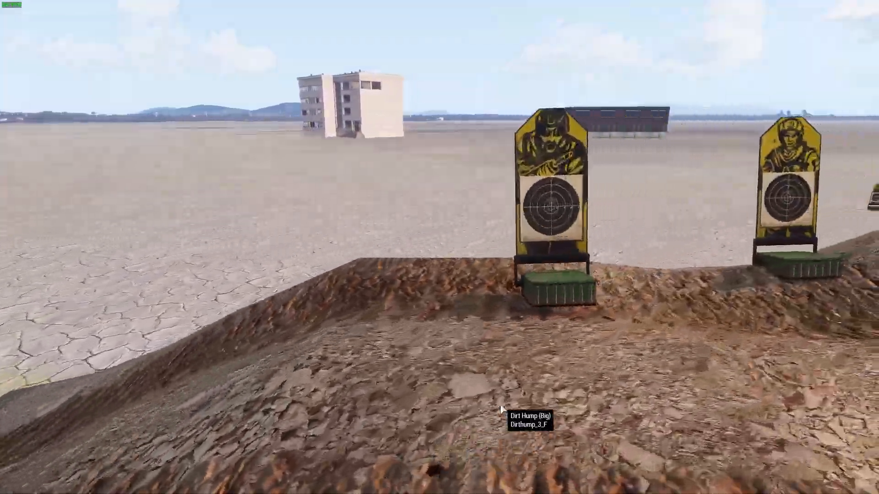
key("d")
mouse_move(501, 407)
right_mouse_down()
mouse_move(546, 399)
mouse_move(457, 394)
mouse_move(513, 400)
right_mouse_up()
key("w")
key("a")
key("w")
key("q")
key("z")
key("w")
key("a")
- Examine the target placements around the office building, including the figures behind its ground-floor window
key("q")
key("z")
key("q")
key("w")
key("a")
key("d")
key("a")
key("a")
key("d")
key("s")
key("w")
key("w")
key("z")
key("s")
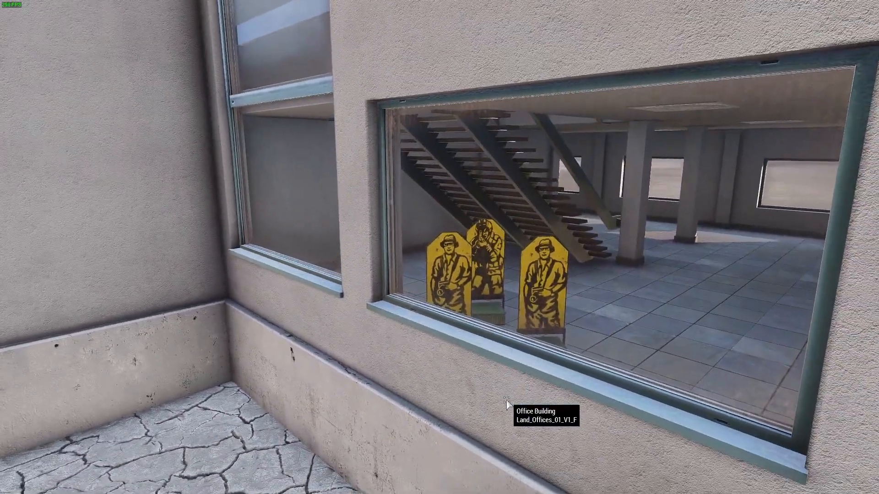
- Bring the camera back from the office building to the soldier at the firing line
key("s")
key("q")
right_click_drag(506, 401, 538, 403)
key("w")
key("w")
key("w")
key("z")
key("w")
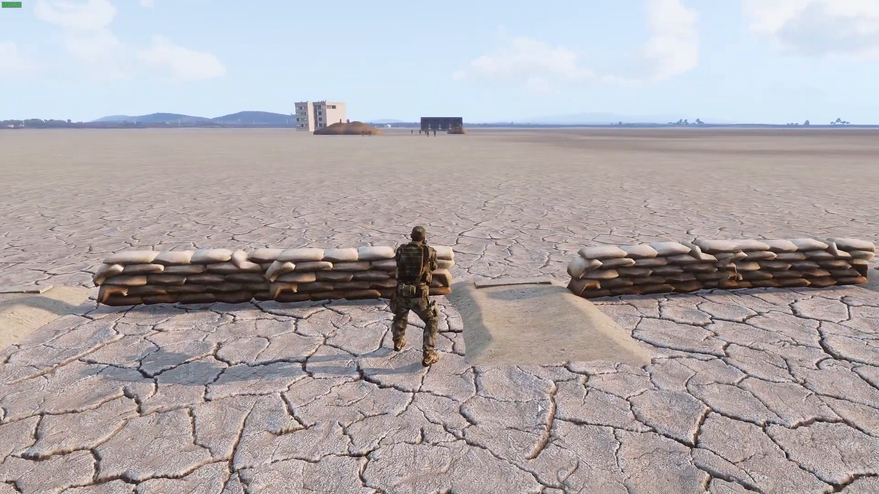
- Play the scenario and walk past the shelter, then beyond the sandbags to face the distant targets
key("ctrl+p")
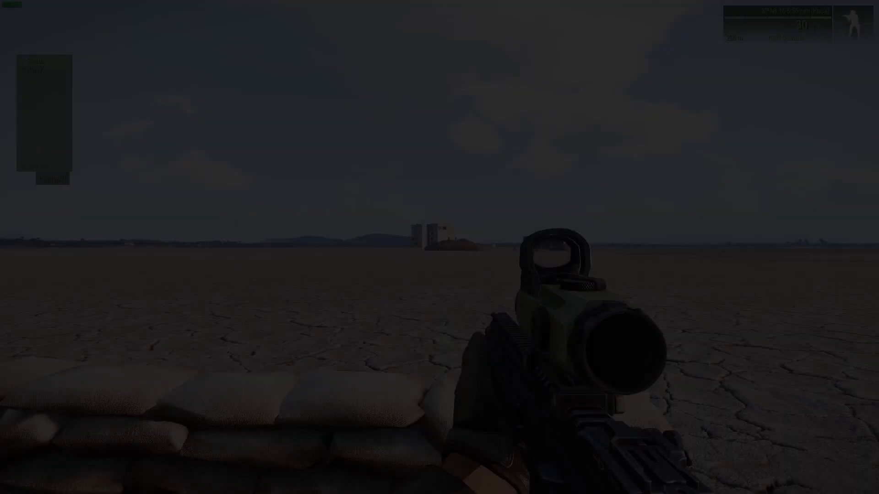
key("w")
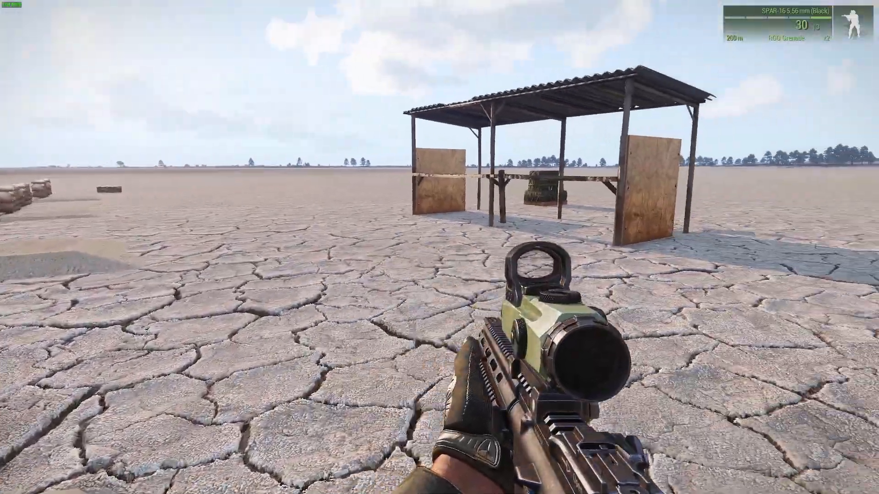
key("w")
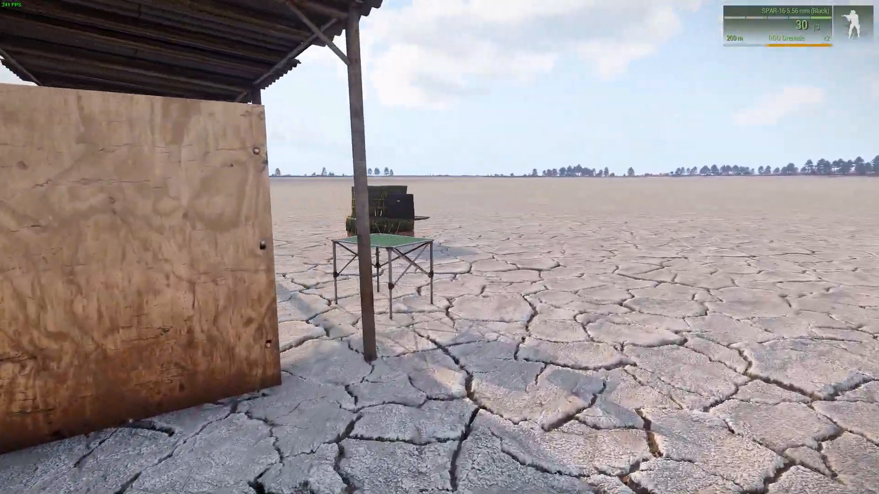
key("a")
key("w")
key("w")
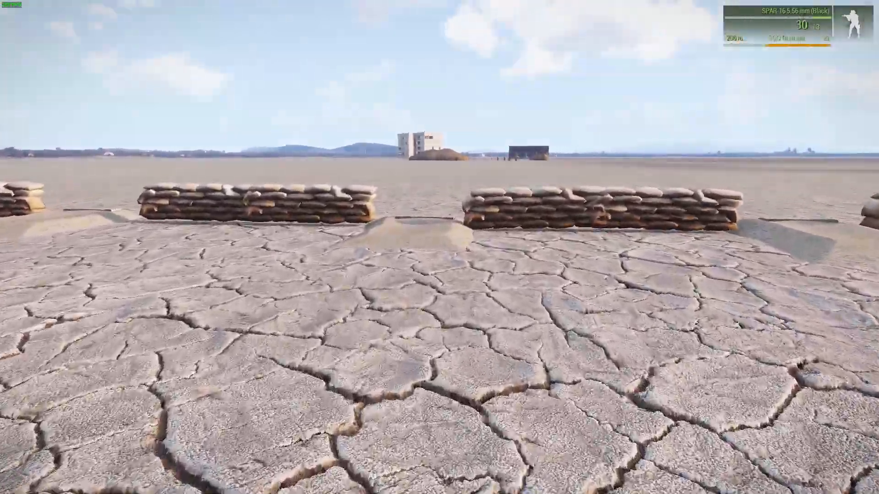
key("w")
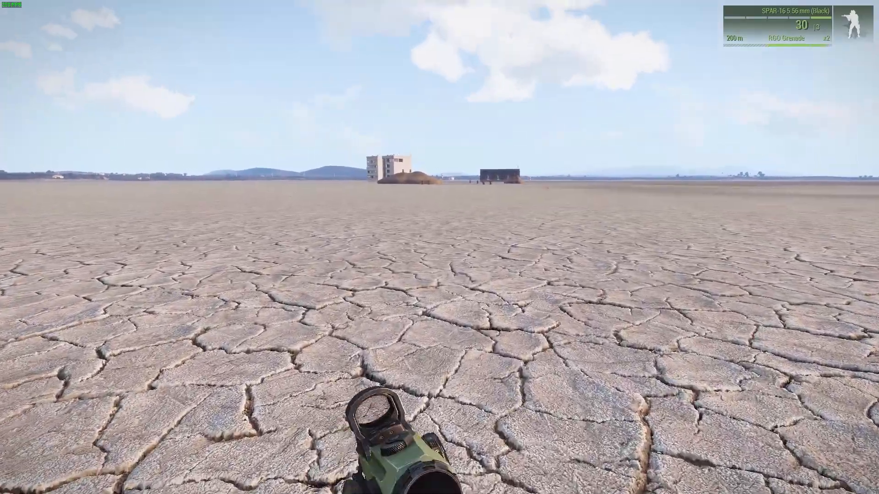
- Fire at the targets through the scope with 300 m zeroing, and check the hit markers through binoculars
right_click(440, 247)
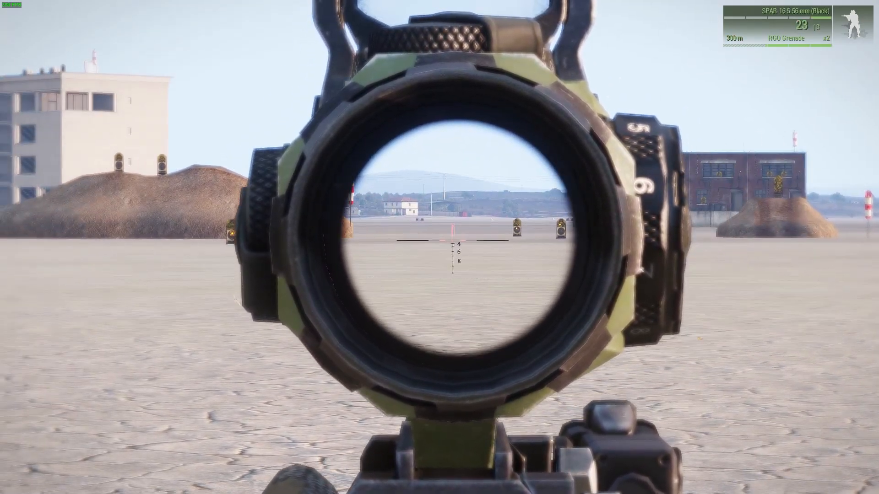
right_click(440, 248)
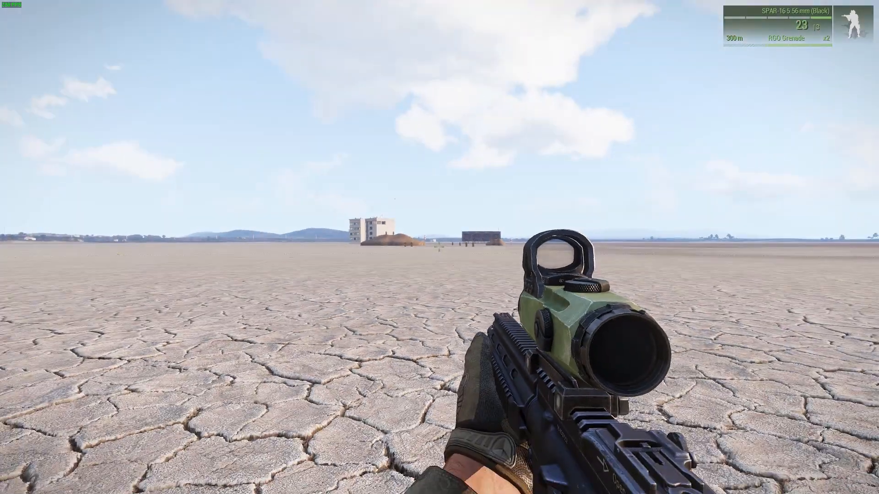
key("z")
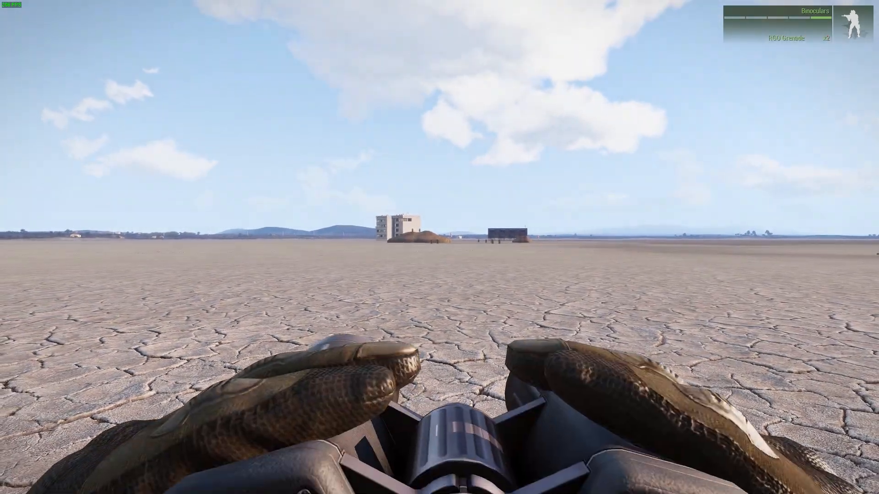
right_click(439, 248)
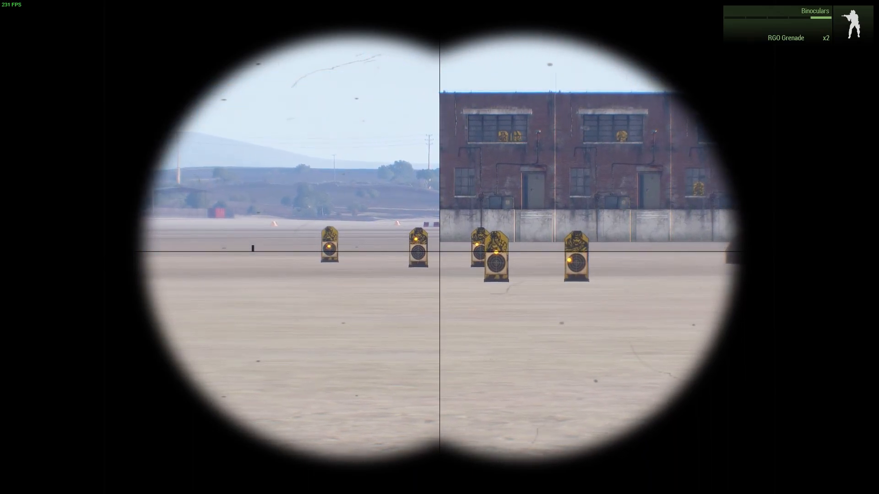
right_click(440, 247)
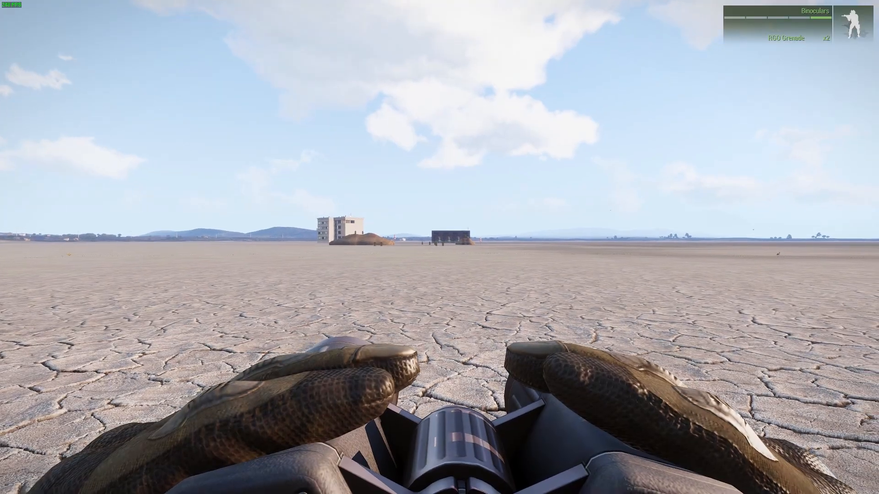
key("b")
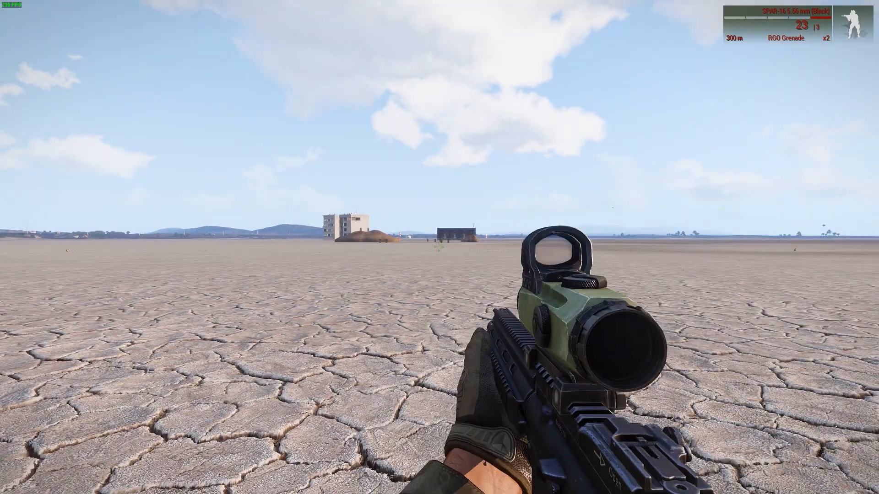
- Fire more scoped rounds at the ground targets and the office building's rooftop targets
right_click(439, 248)
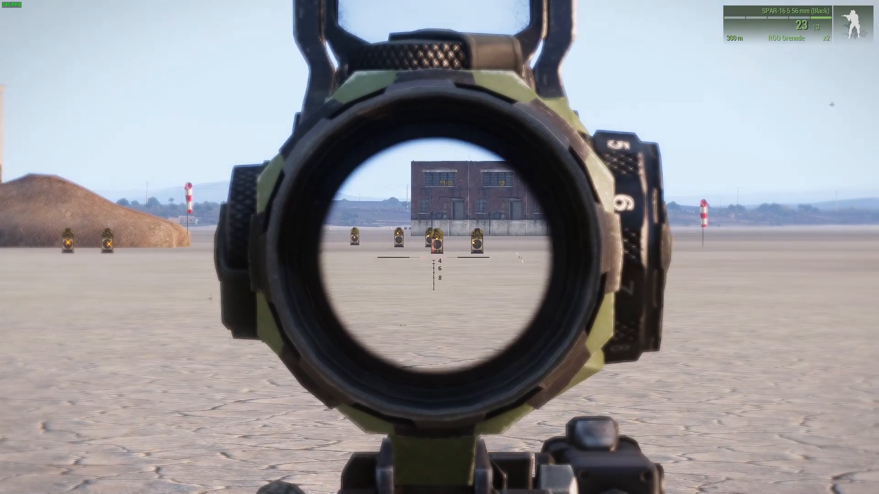
left_click(440, 247)
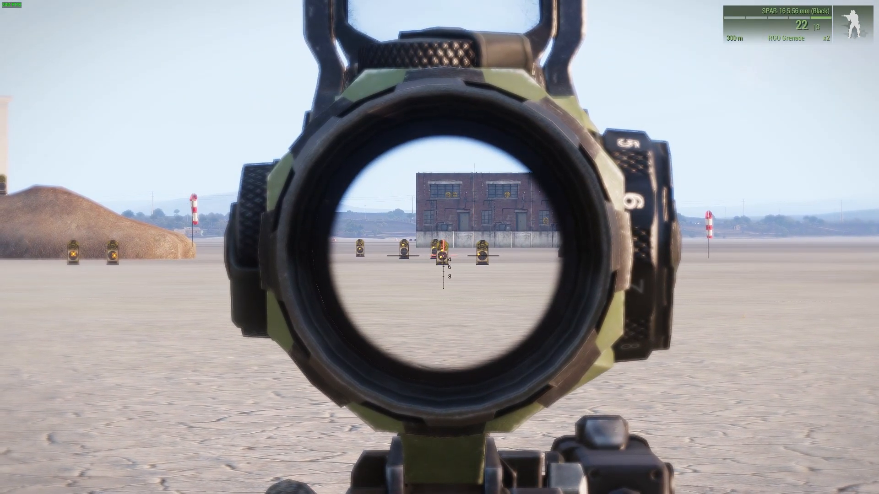
left_click(439, 247)
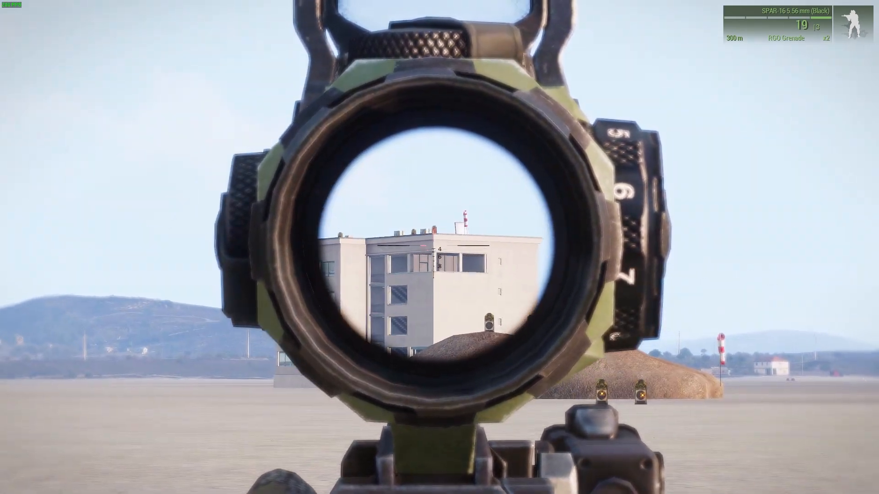
left_click(439, 248)
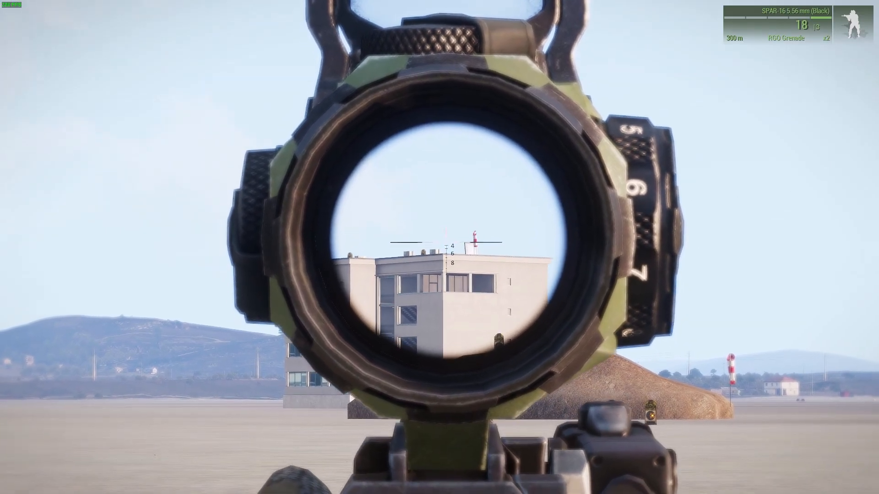
right_click(439, 247)
right_click(439, 247)
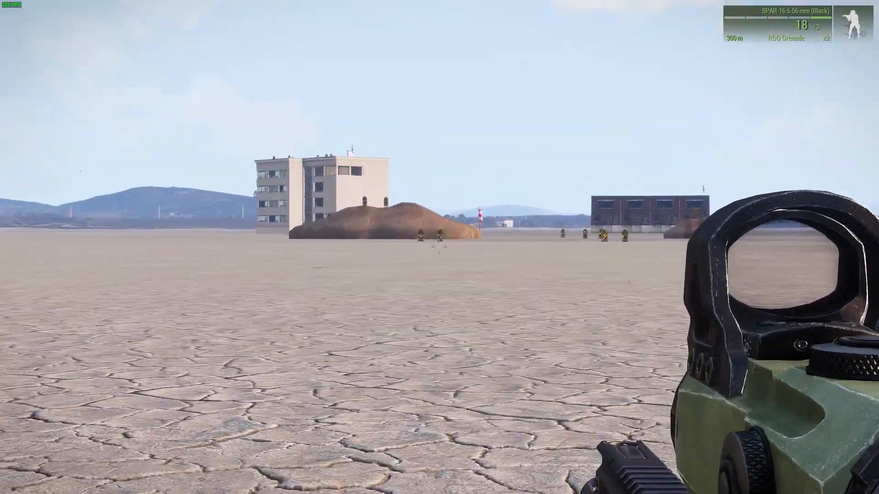
- Walk to the laptop on the shelter's table and run its Reset Markers action
key("g")
right_click(440, 247)
right_click(439, 247)
key("w")
key("w")
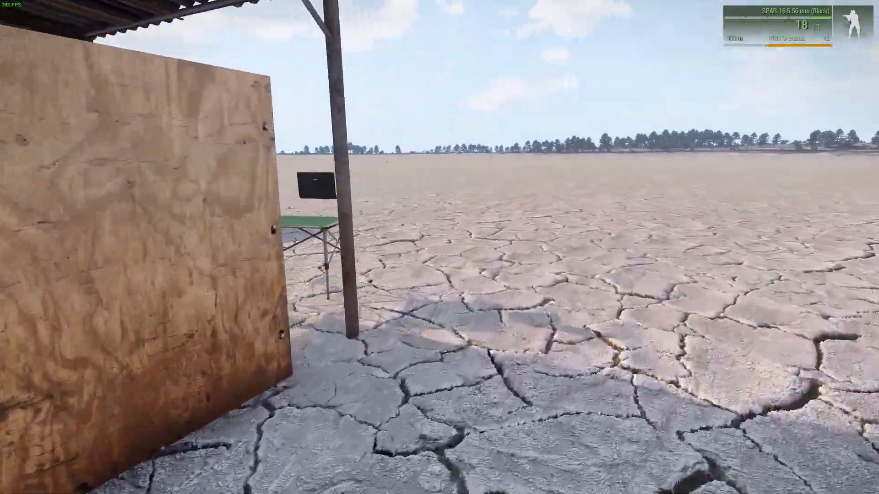
key("w")
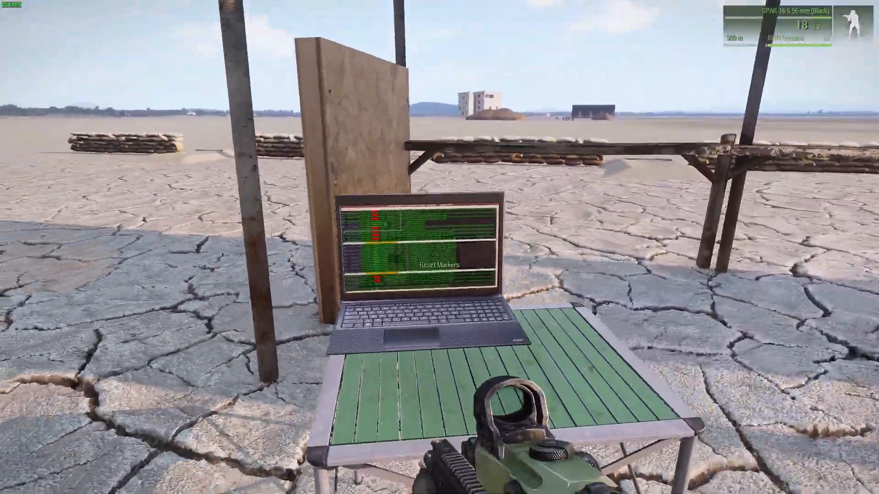
key("d")
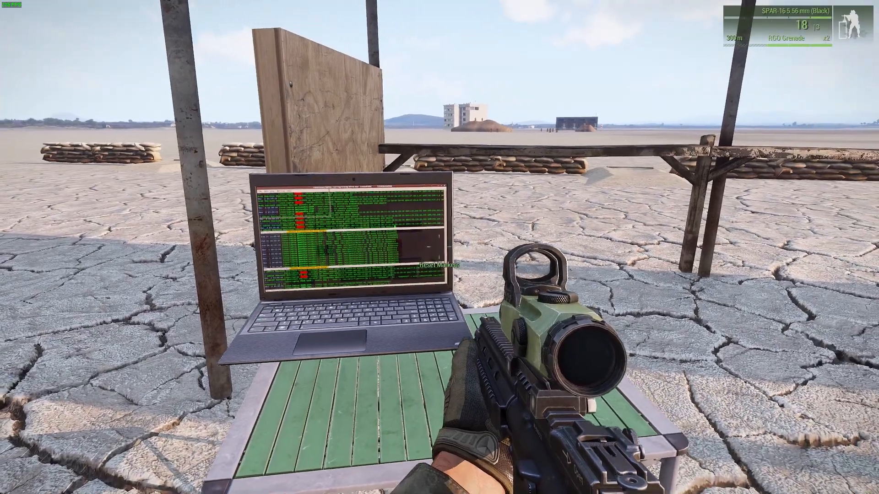
key("a")
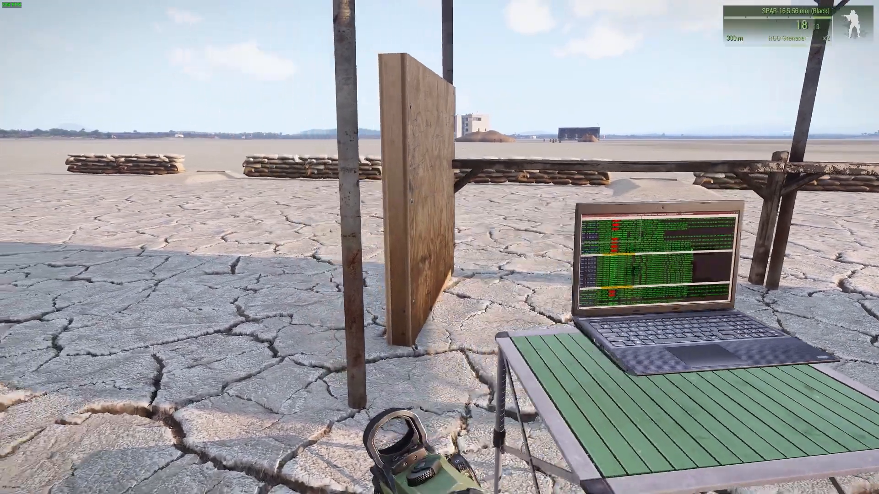
key("w")
- Recheck the distant targets through the binoculars for remaining hit markers
key("b")
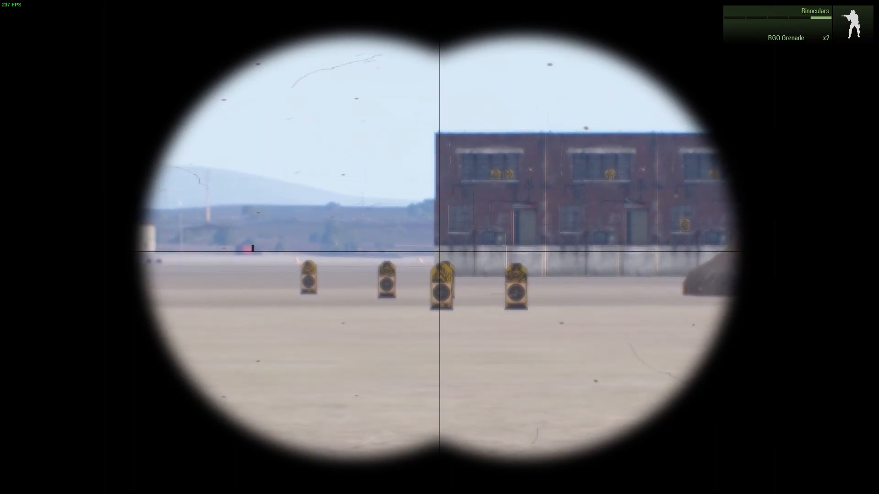
right_click(440, 247)
key("w")
key("a")
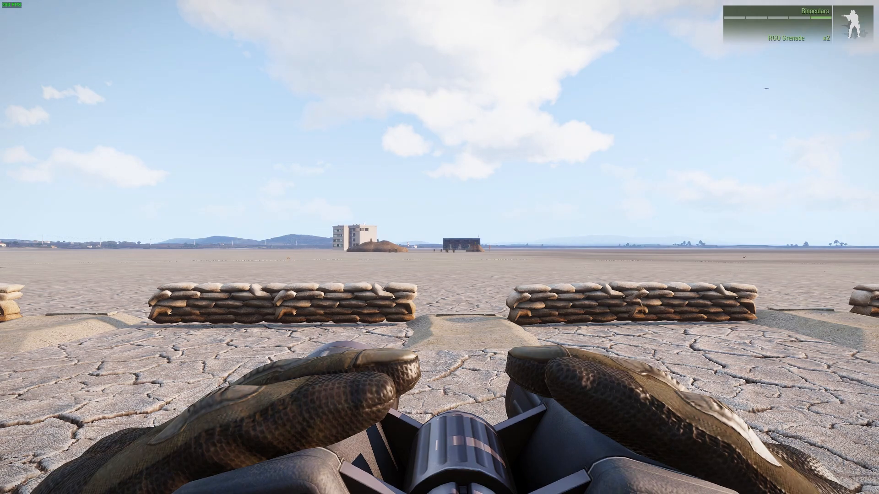
- Leave the preview for the editor and examine the firing line and shelter from above
key("Escape")
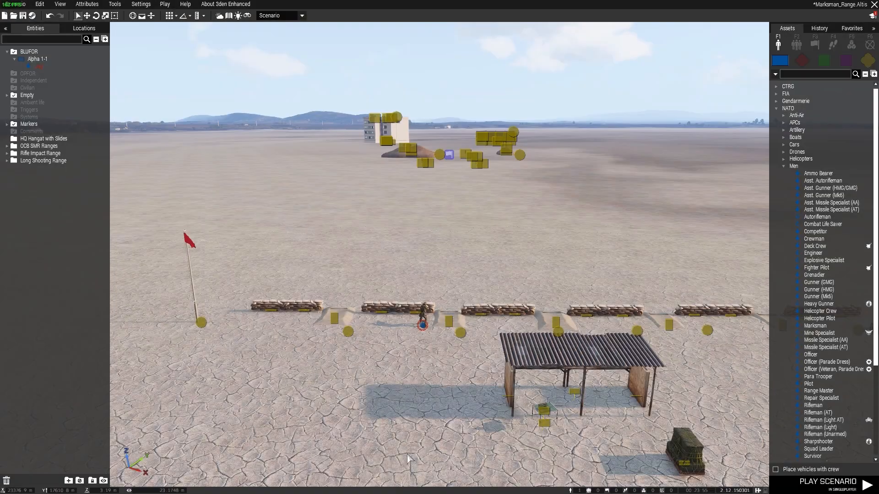
key("w")
right_click_drag(416, 451, 408, 454)
key("s")
key("d")
key("d")
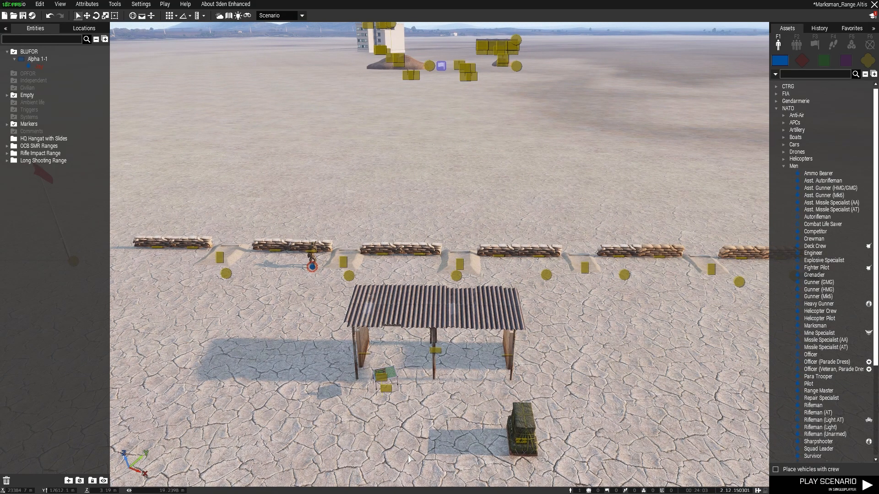
key("w")
key("a")
right_click_drag(408, 454, 410, 451)
key("d")
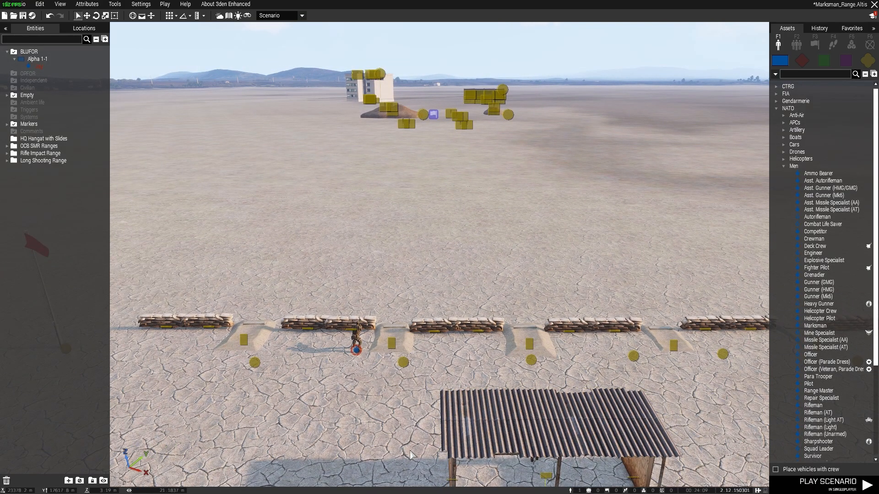
mouse_move(410, 451)
right_mouse_down()
mouse_move(418, 451)
mouse_move(409, 452)
right_mouse_up()
key("a")
key("d")
key("d")
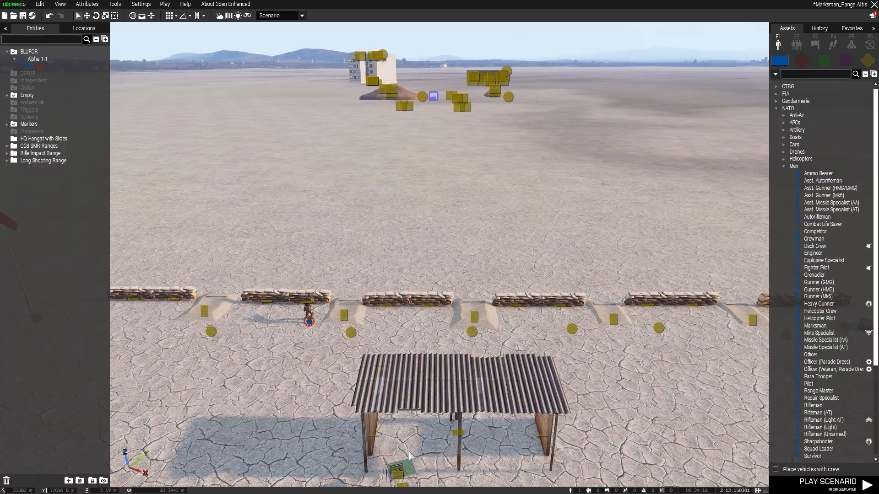
- Open the attributes of the iCenter game logic between the targets and check its variable name and init comment
key("w")
key("w")
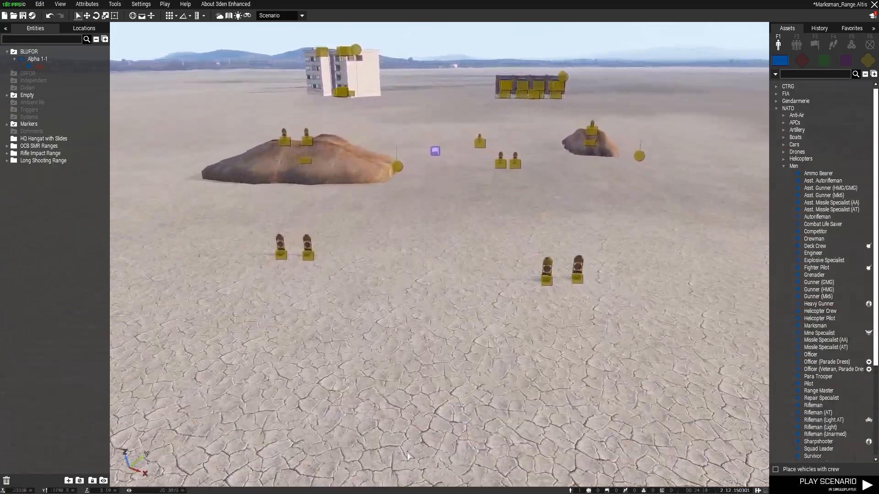
key("w")
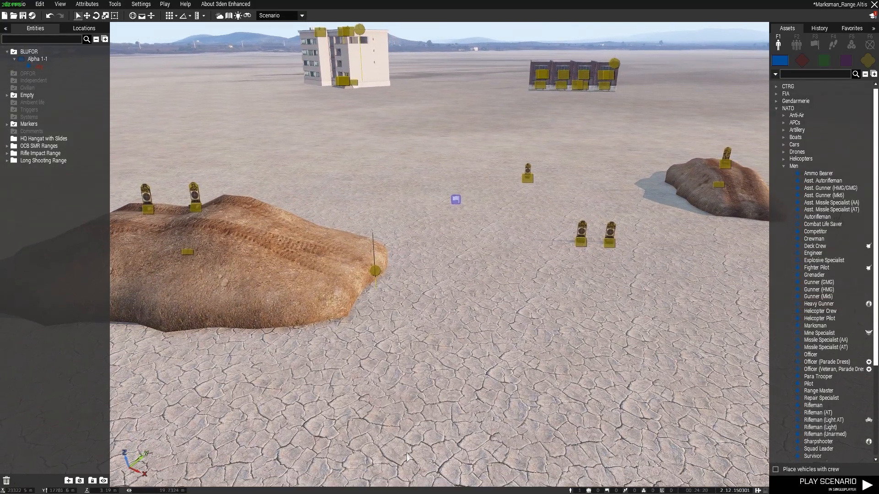
key("w")
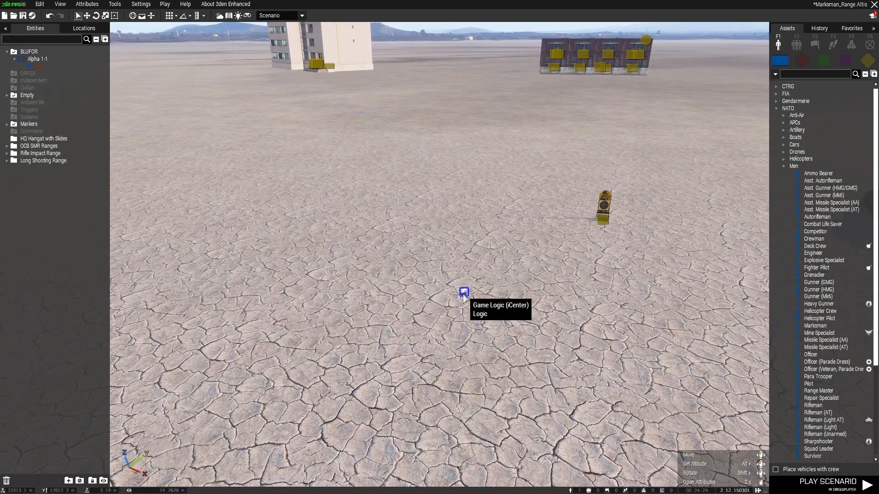
left_click(464, 293)
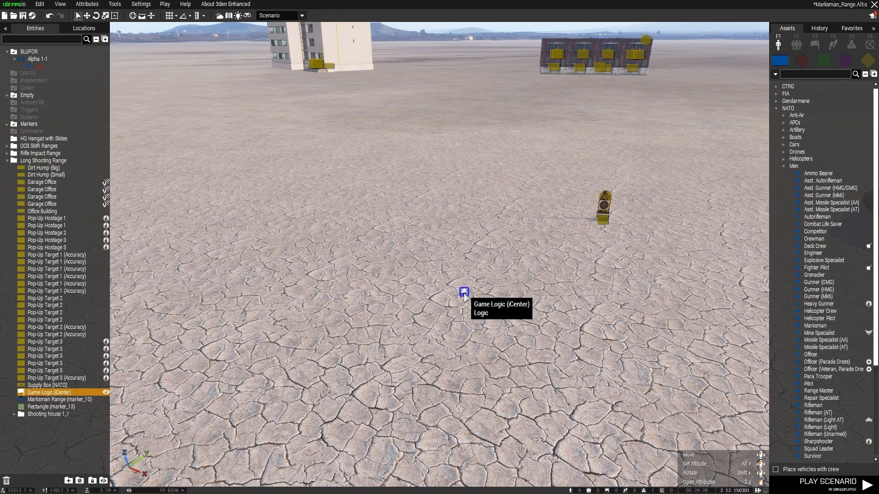
double_click(464, 293)
left_click_drag(402, 133, 418, 135)
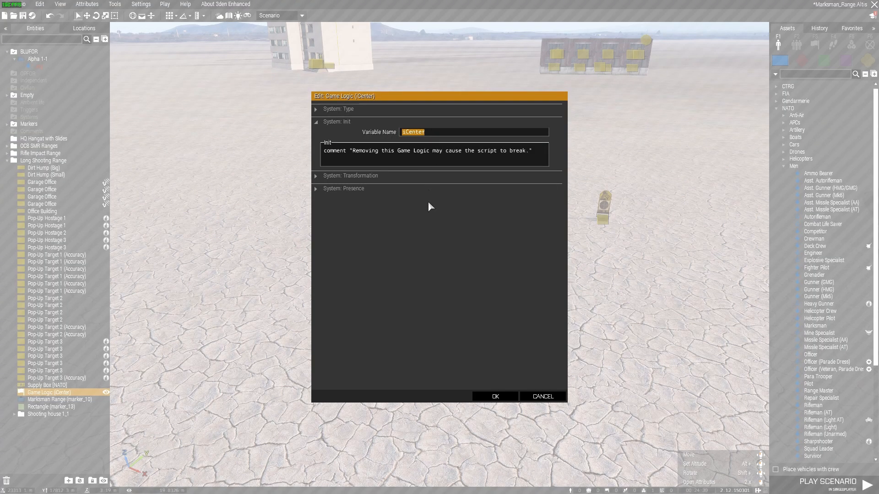
left_click(455, 134)
left_click(495, 396)
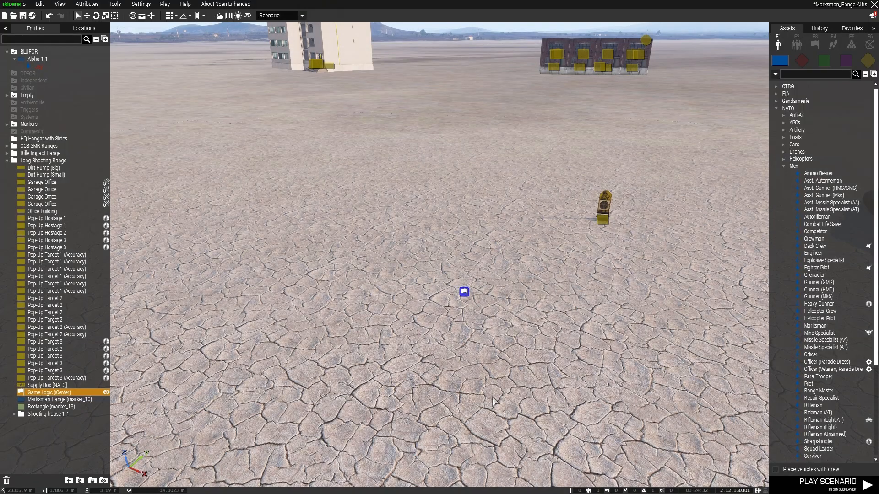
- Locate the empty marker "mark" behind the shelter on the map and check its attributes
key("m")
scroll(463, 265, "up", 6)
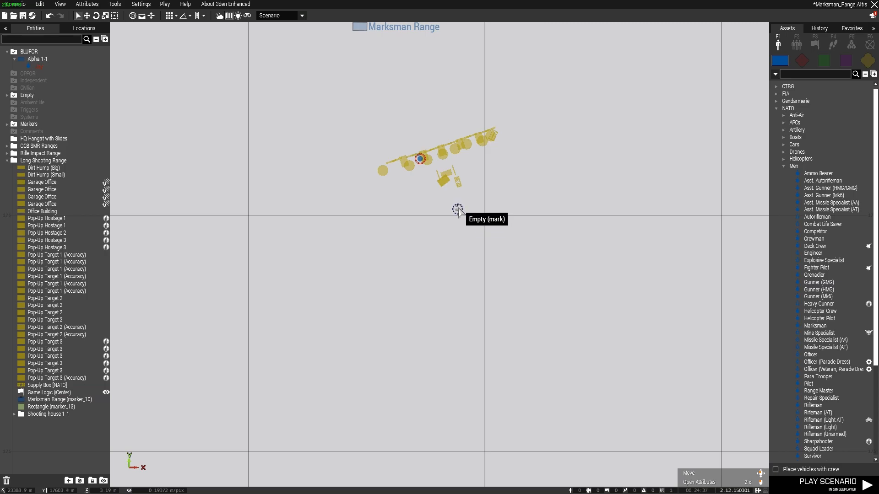
double_click(457, 212)
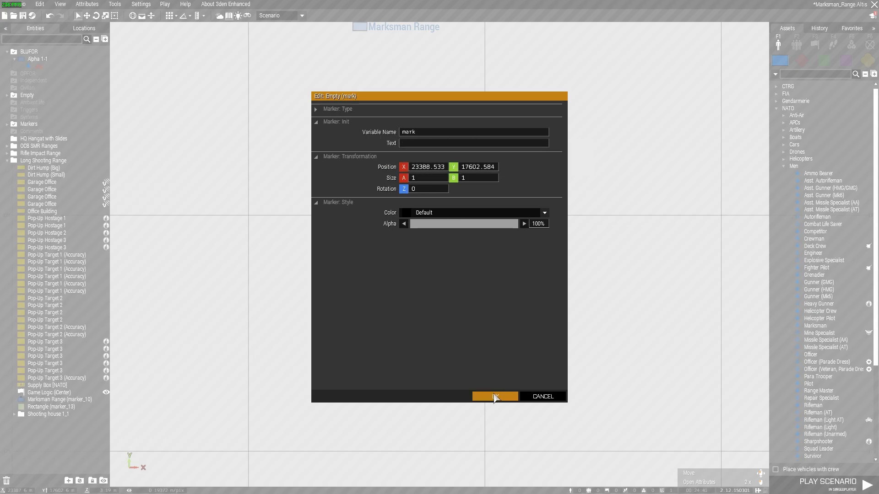
left_click(495, 397)
- Examine the Marksman Range marker and the rectangle marker on the map, and return to the 3D view
scroll(466, 262, "down", 5)
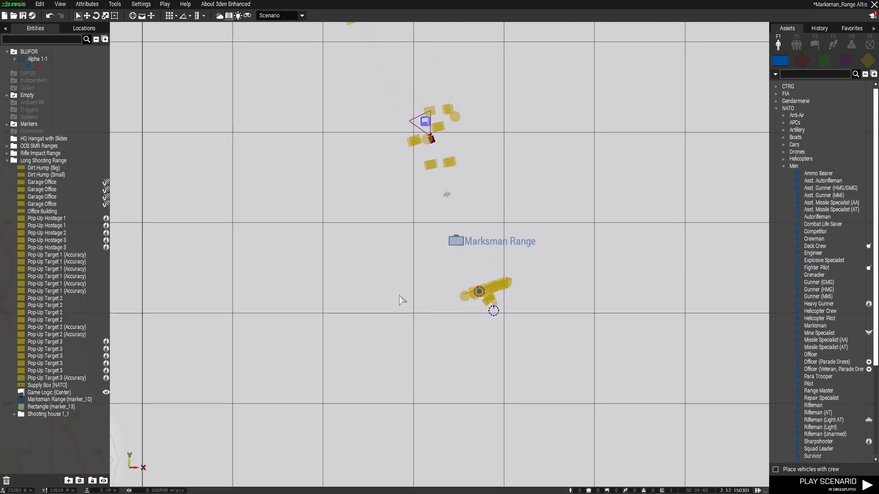
left_click_drag(465, 268, 468, 239)
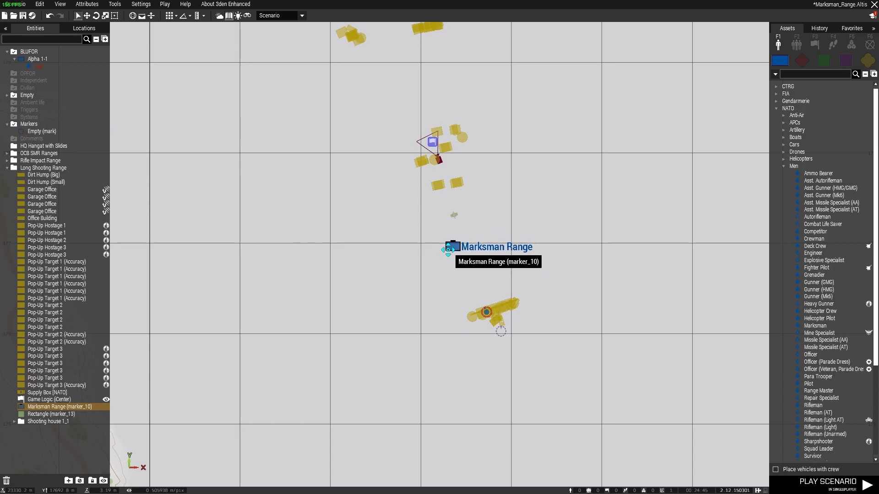
scroll(455, 233, "up", 3)
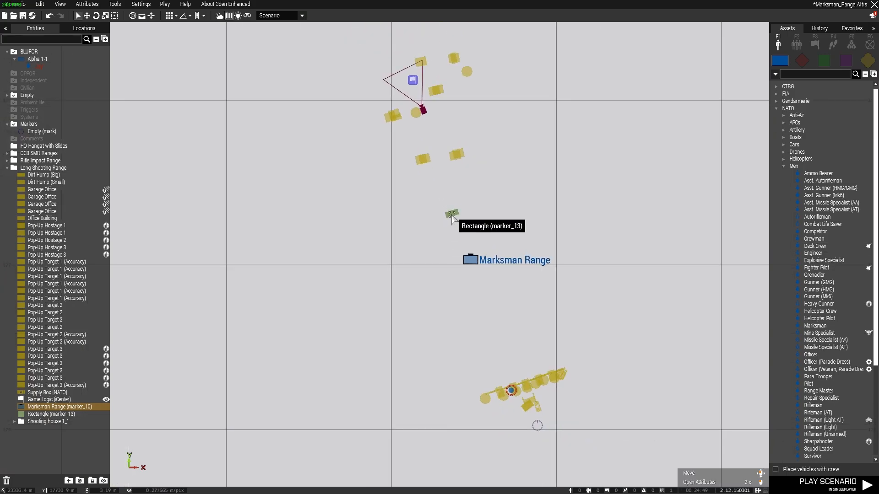
scroll(452, 217, "up", 3)
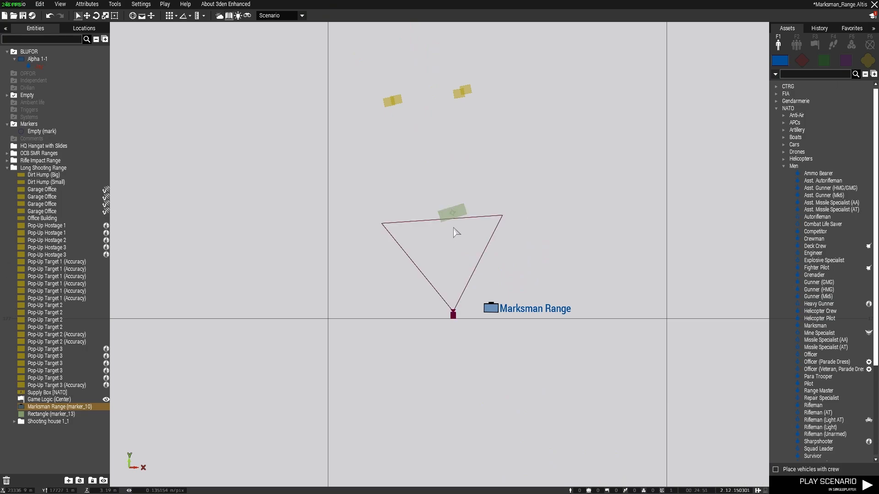
key("m")
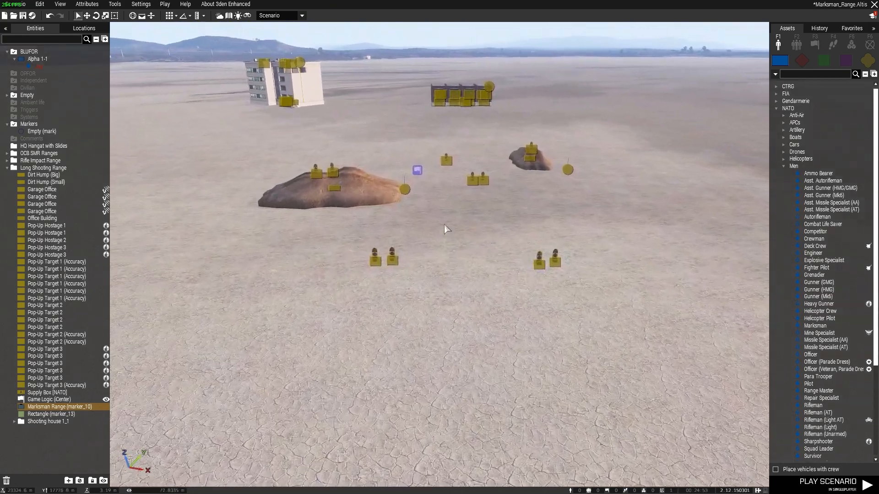
- Select in turn the pop-up targets on the big dirt hump and the ground pair near the small hump to identify them
key("w")
key("w")
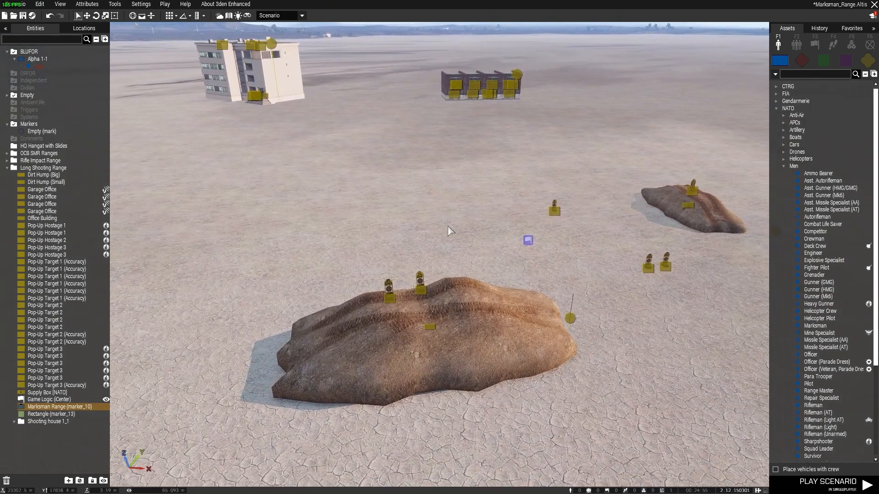
left_click(413, 242)
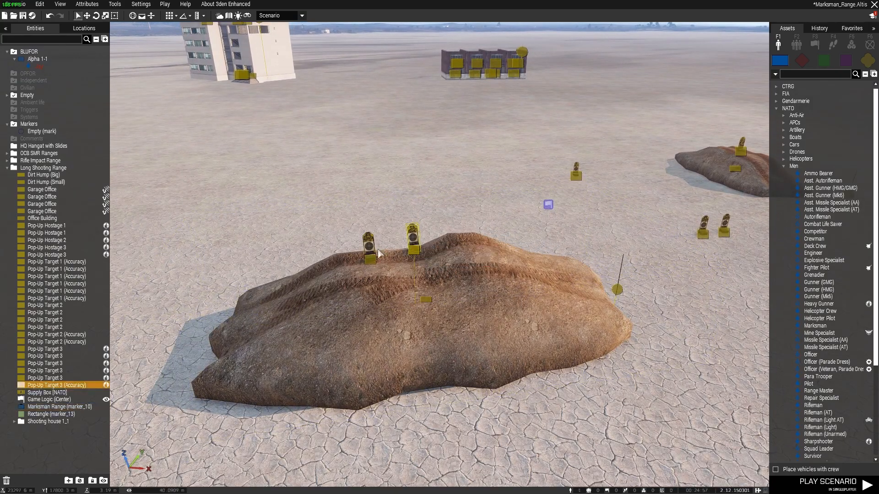
key("d")
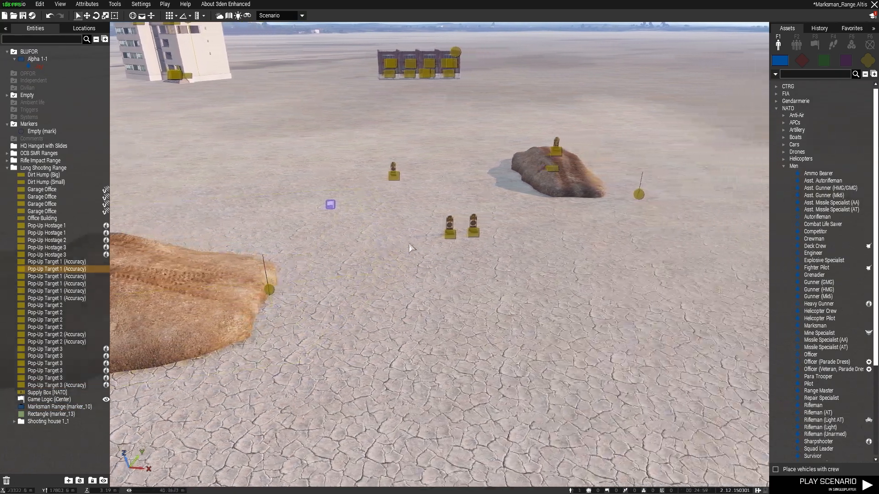
left_click(449, 229)
left_click(472, 228)
- Duplicate the pair of accuracy targets in front of the big dirt hump and place the copies just behind and beside them
key("s")
key("s")
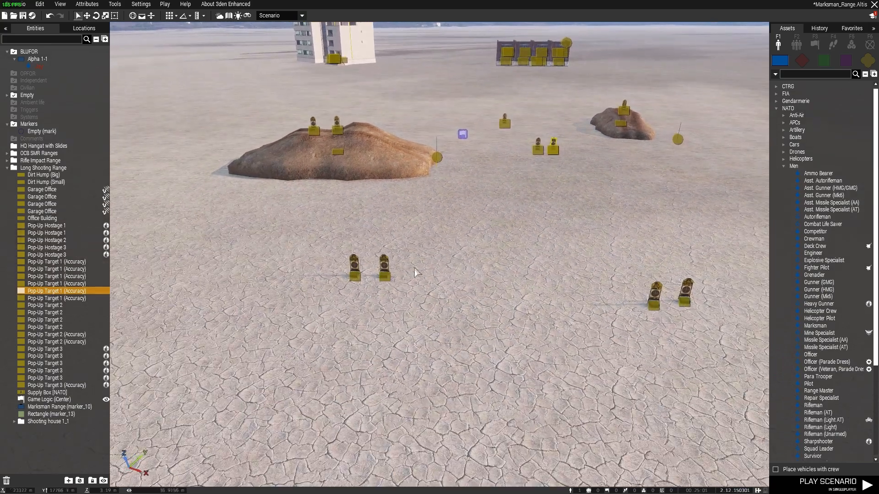
key("s")
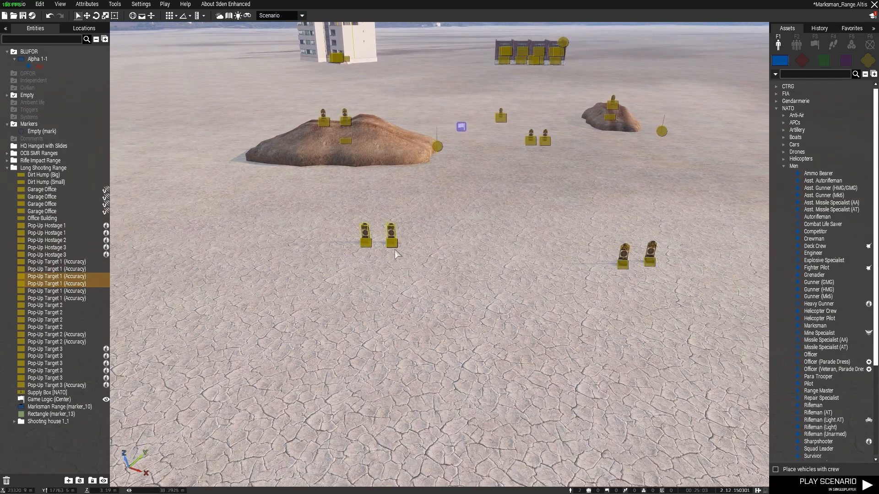
left_click_drag(352, 208, 424, 261)
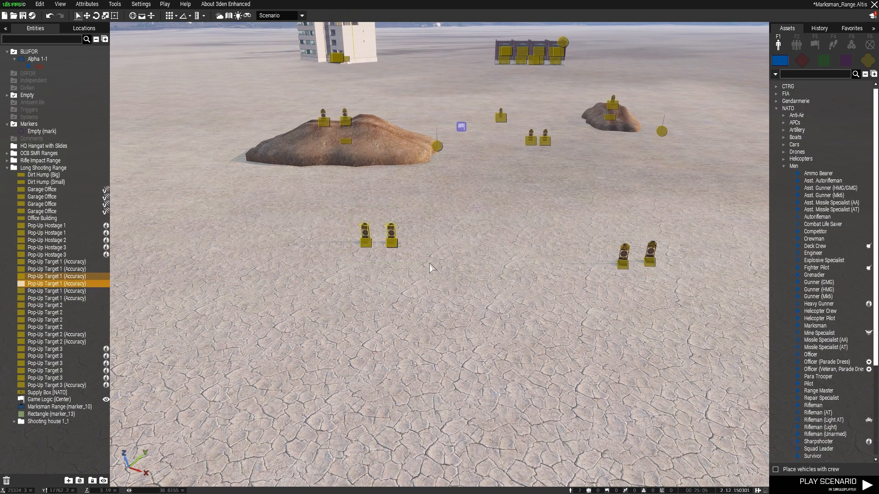
key("ctrl+v")
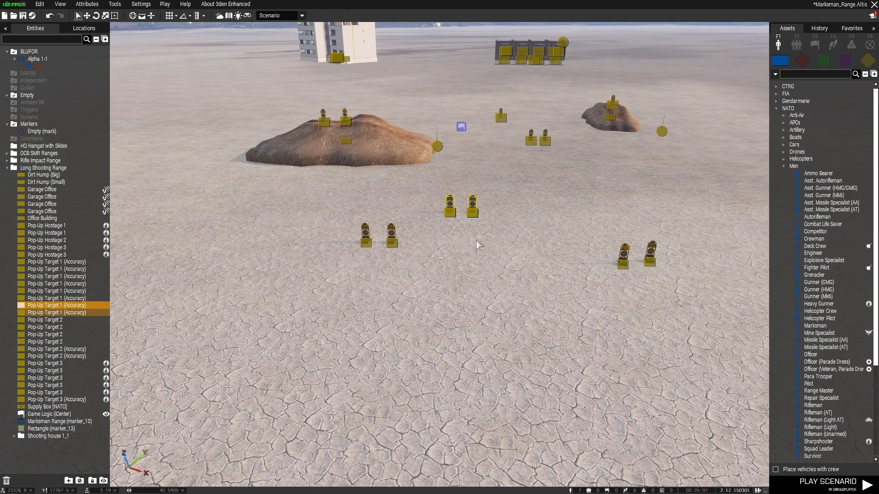
- Select the iCenter game logic between the two dirt humps
key("d")
key("a")
right_click_drag(477, 240, 483, 240)
key("d")
key("q")
key("w")
key("a")
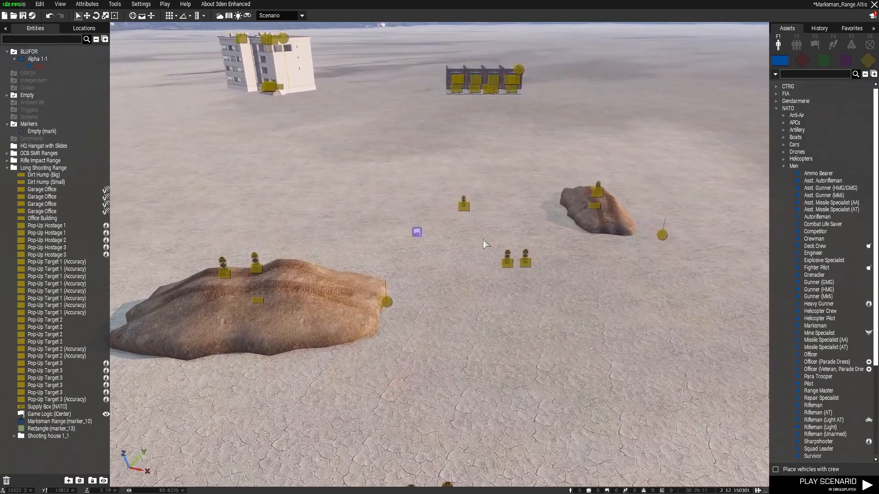
left_click(417, 232)
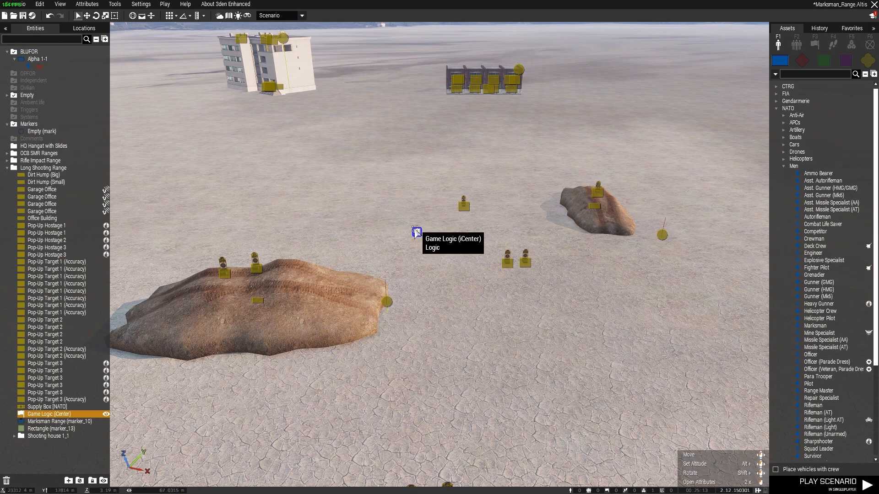
- Examine the target layout around the game logic, from the front target pairs to the office building and garages
key("s")
key("d")
key("s")
key("d")
mouse_move(446, 273)
right_mouse_down()
mouse_move(435, 272)
mouse_move(443, 274)
right_mouse_up()
key("w")
key("w")
key("a")
key("s")
key("a")
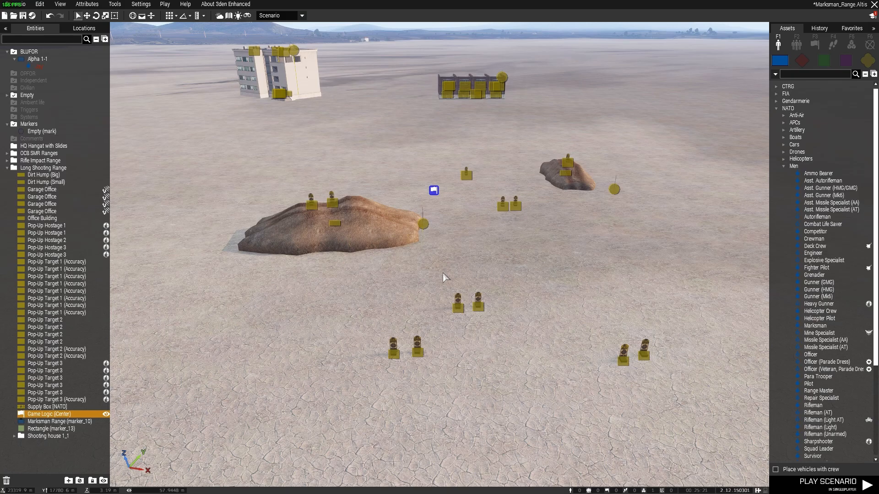
key("w")
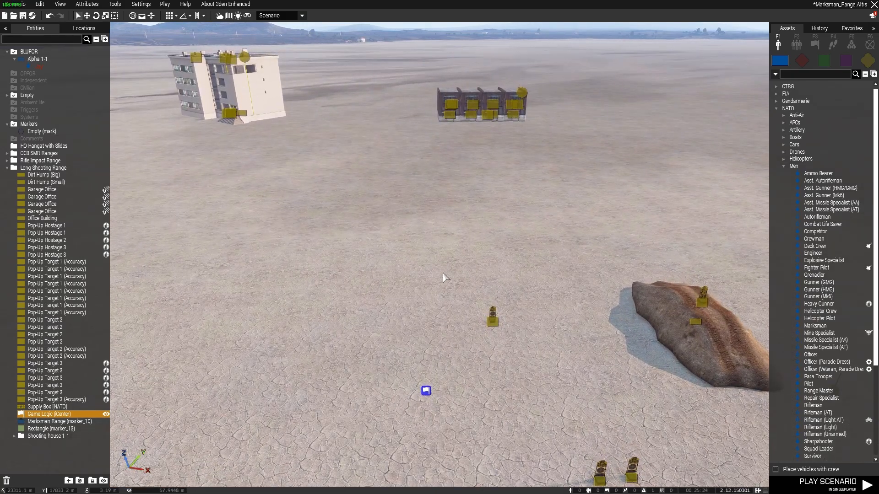
key("a")
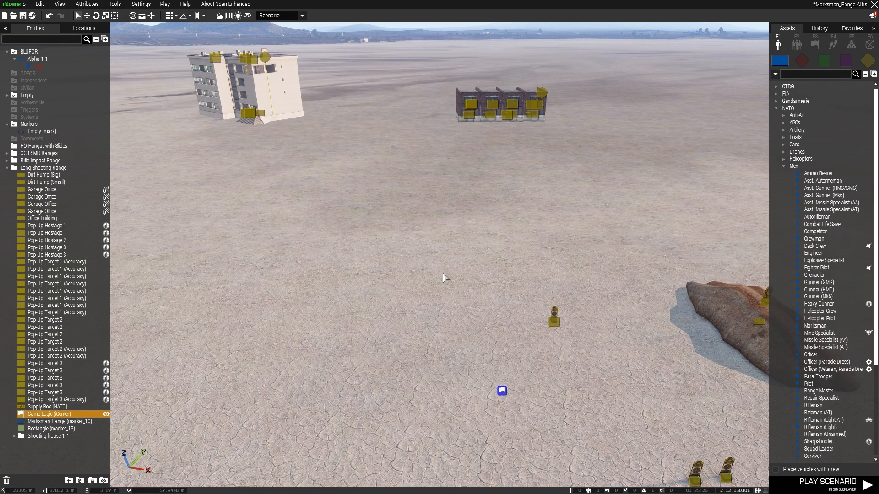
key("d")
key("s")
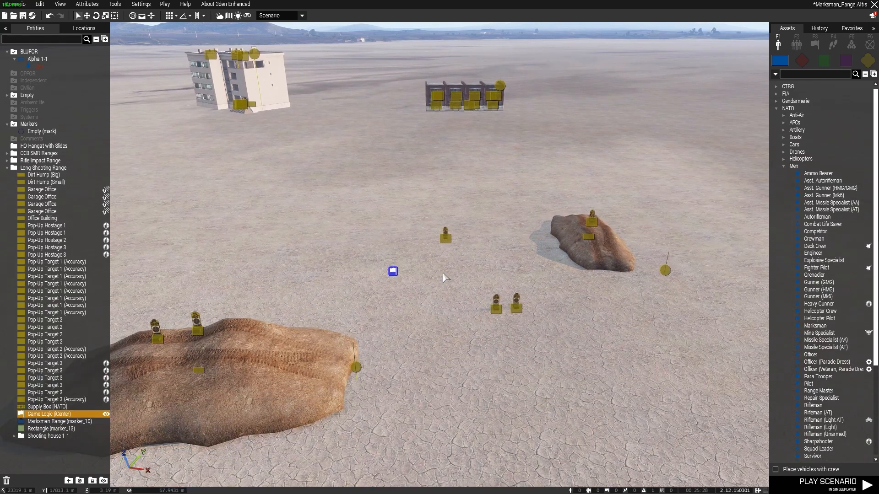
key("s")
key("a")
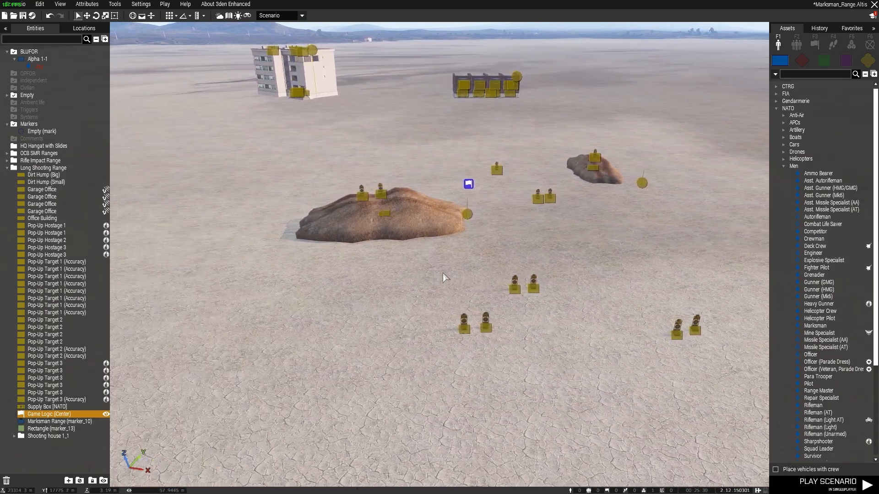
- Examine the range from behind the firing line and shelter up to the front target pairs
key("w")
key("a")
mouse_move(443, 274)
right_mouse_down()
mouse_move(435, 271)
mouse_move(559, 273)
mouse_move(509, 283)
mouse_move(439, 275)
right_mouse_up()
key("w")
key("z")
key("s")
key("d")
key("s")
key("w")
key("d")
key("s")
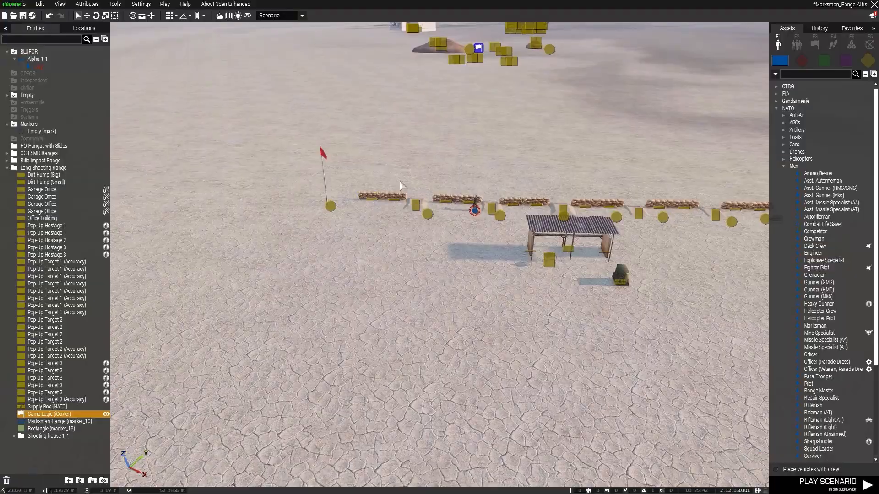
key("w")
key("w")
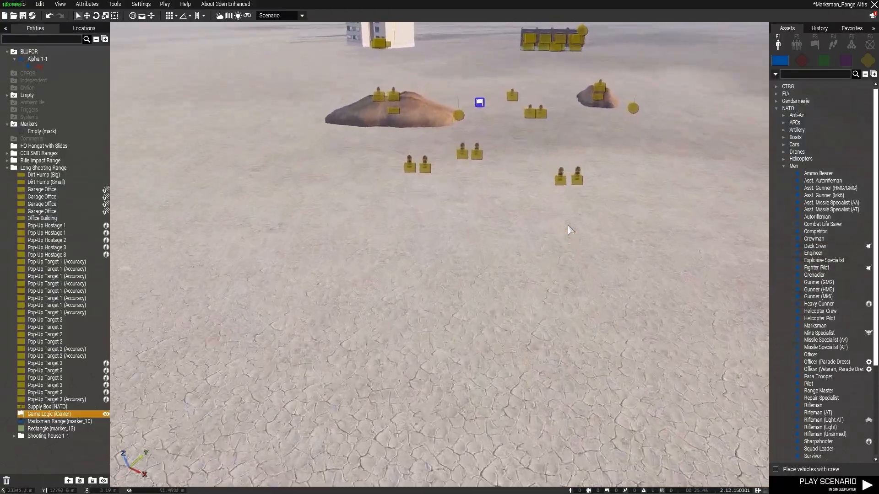
- Inspect the front pairs of accuracy targets, including the duplicated pair, from close to ground level
key("z")
right_click_drag(569, 225, 573, 222)
key("w")
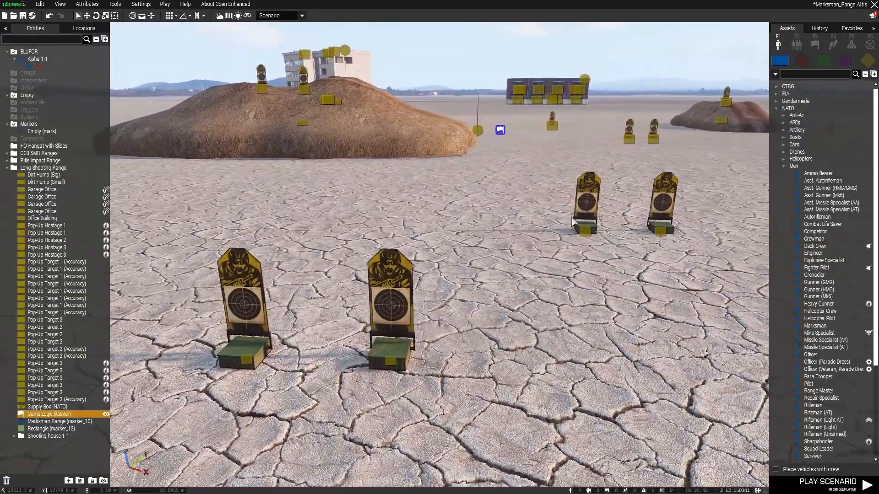
key("s")
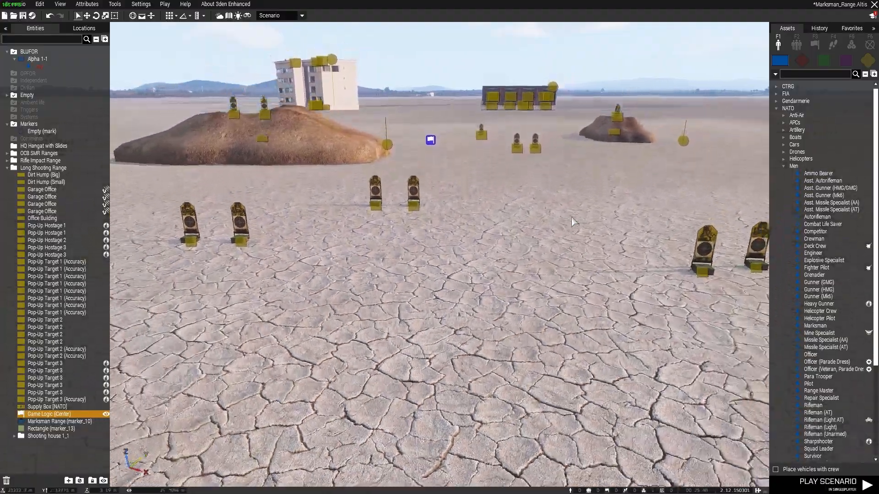
key("s")
- Inspect the big dirt hump and the backs of the nearby ground targets from the side
right_click_drag(572, 218, 531, 222)
key("w")
key("s")
key("a")
key("w")
key("d")
key("d")
key("w")
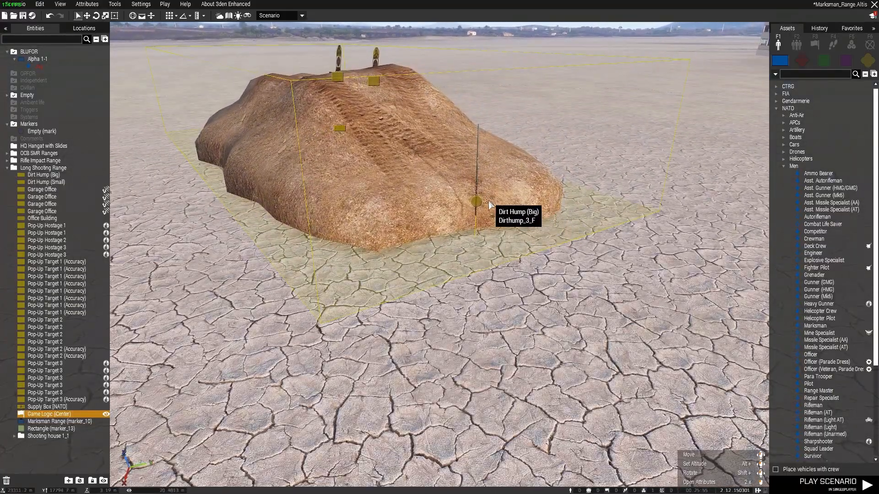
key("a")
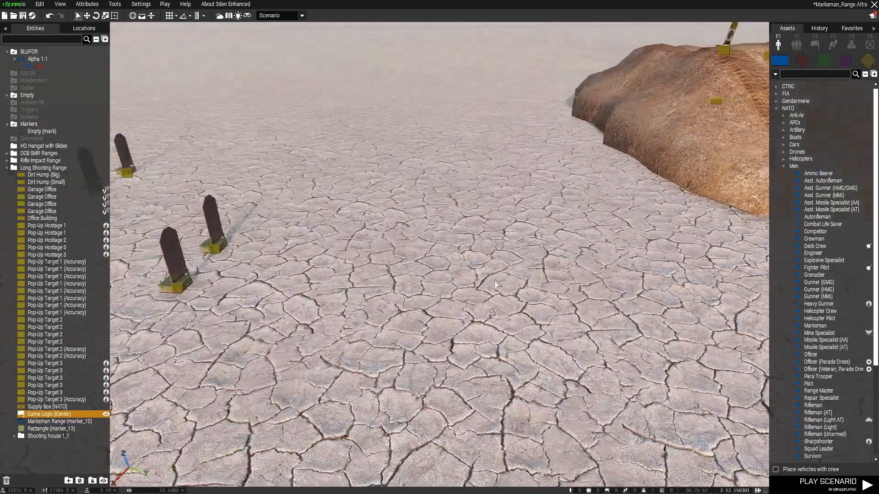
key("s")
right_click_drag(545, 280, 564, 277)
key("s")
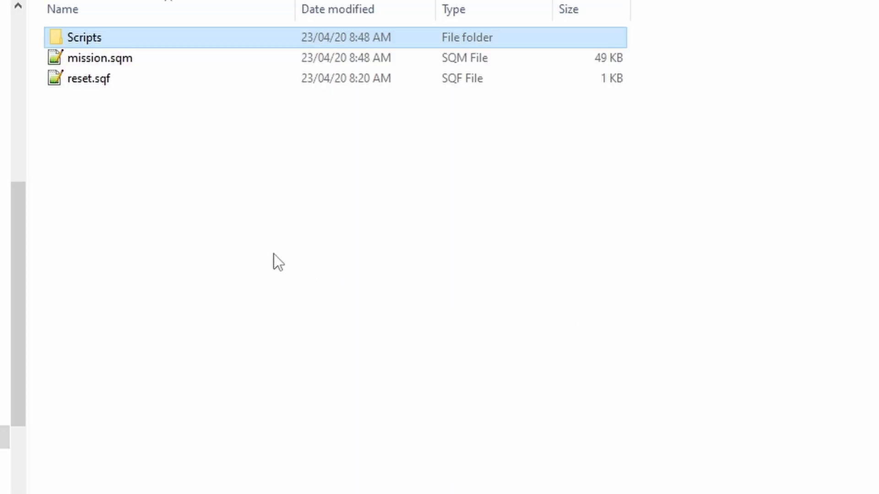
- Switch to the mission folder in File Explorer and select the mission.sqm file
left_click(100, 58)
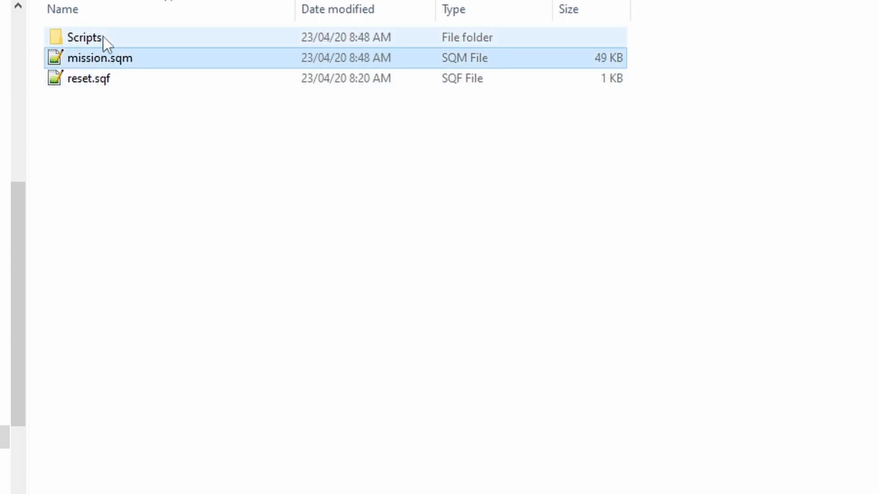
- Check what the Scripts folder contains, return to the mission folder and open reset.sqf in the text editor
double_click(103, 37)
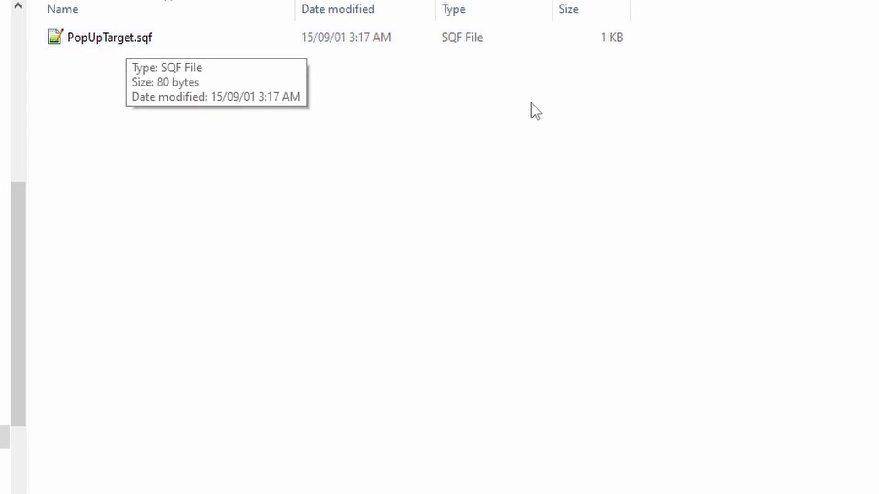
key("alt+Left")
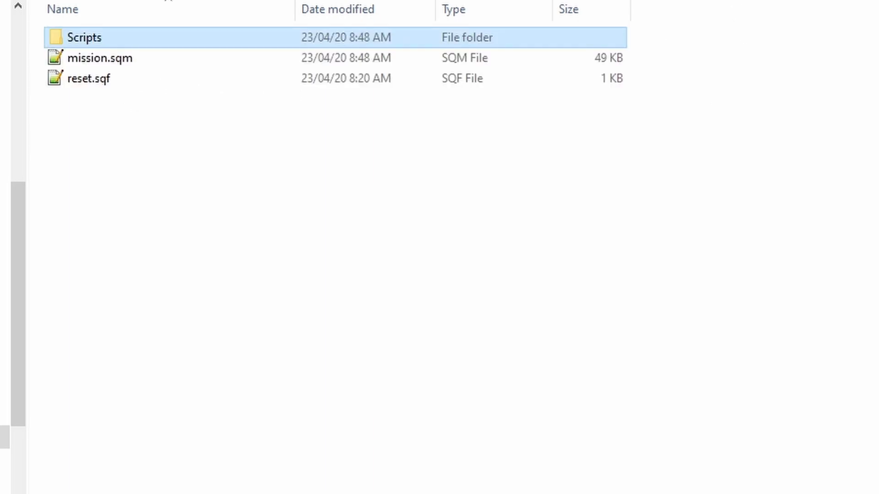
double_click(117, 79)
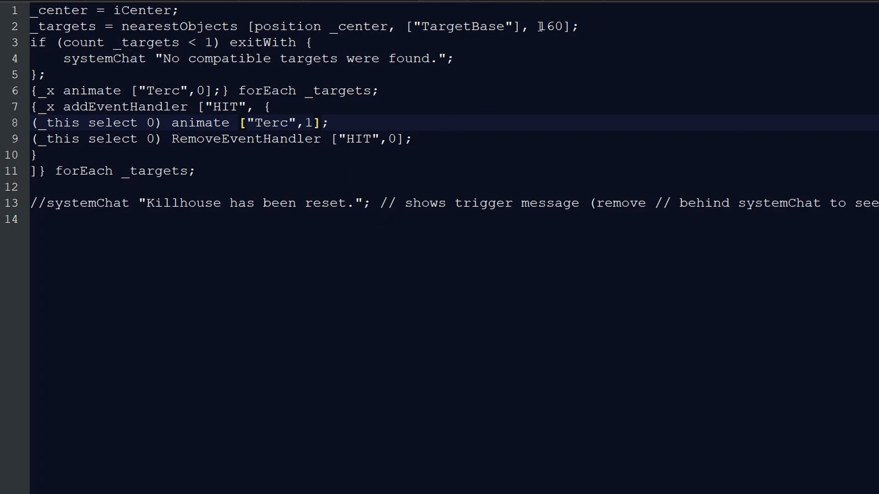
- Set the nearestObjects search radius for TargetBase objects on line 2 of reset.sqf to 200
left_click_drag(540, 26, 563, 26)
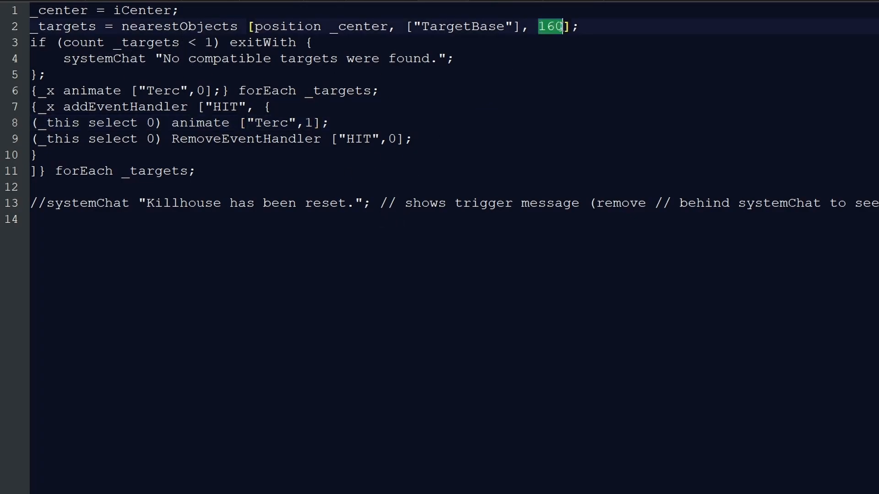
left_click(540, 27)
left_click_drag(540, 27, 561, 26)
left_click(552, 39)
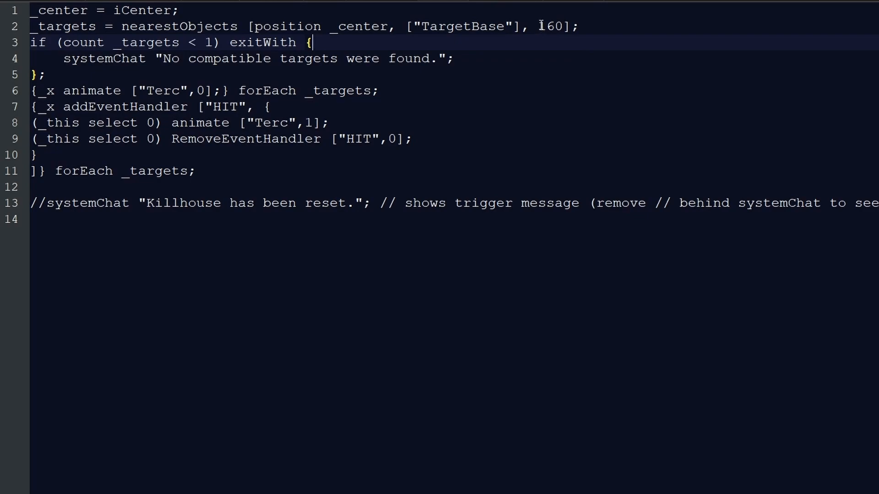
left_click(547, 69)
left_click(548, 27)
left_click_drag(540, 28, 562, 27)
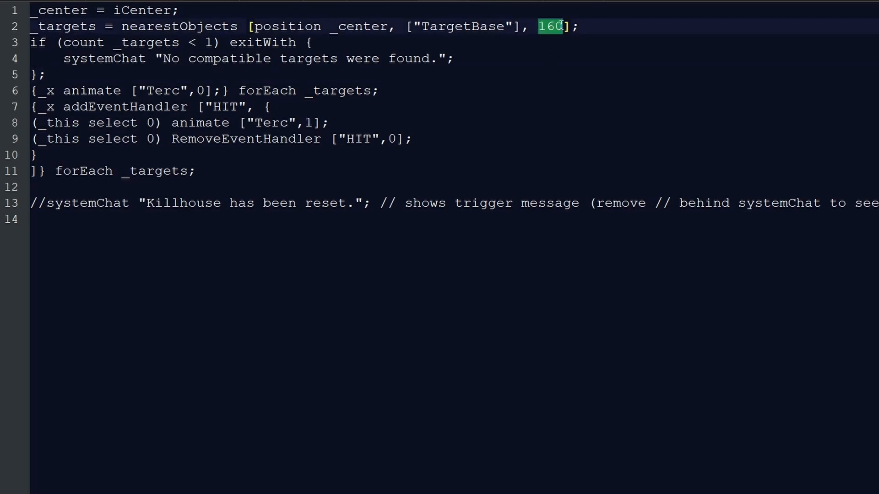
type("200")
left_click(534, 73)
- Review the nearestObjects radius, the iCenter name and the "No compatible targets were found." chat message in the script
left_click_drag(539, 27, 561, 26)
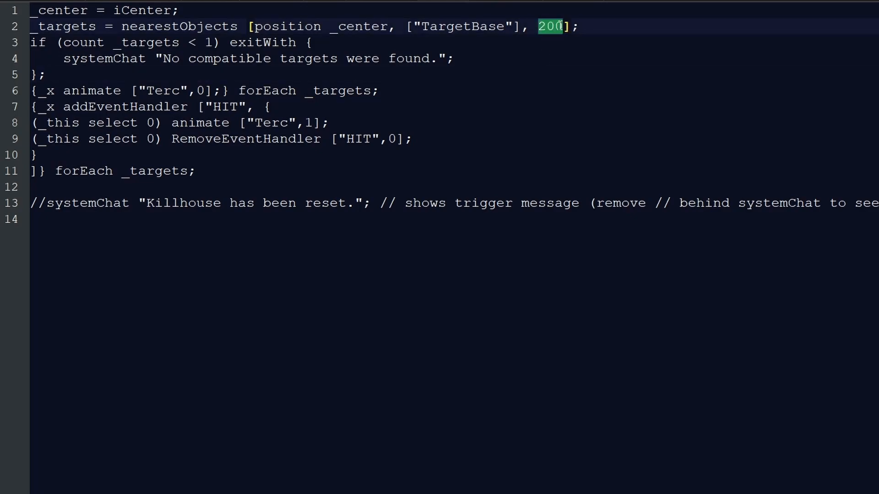
left_click(498, 72)
left_click_drag(114, 10, 170, 10)
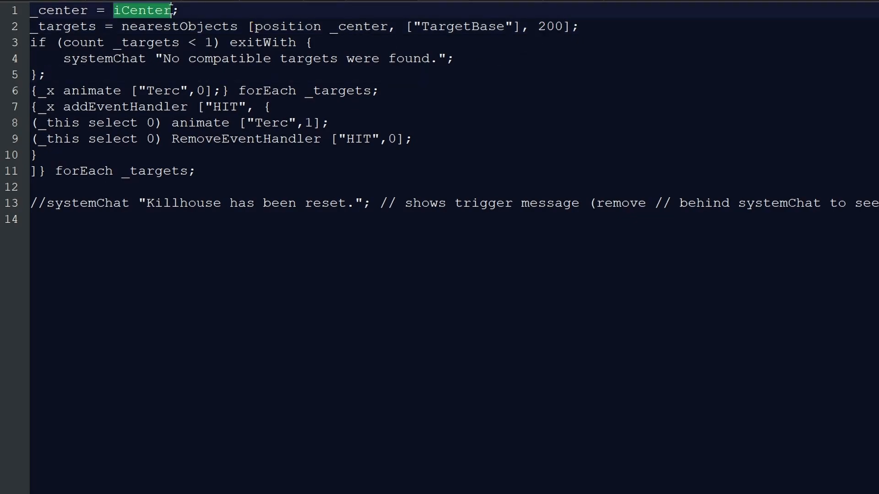
left_click(543, 97)
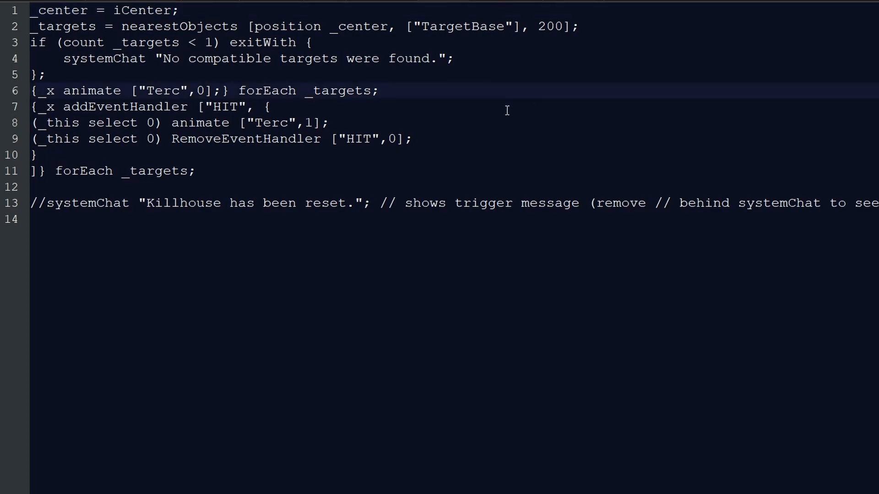
left_click_drag(163, 58, 437, 58)
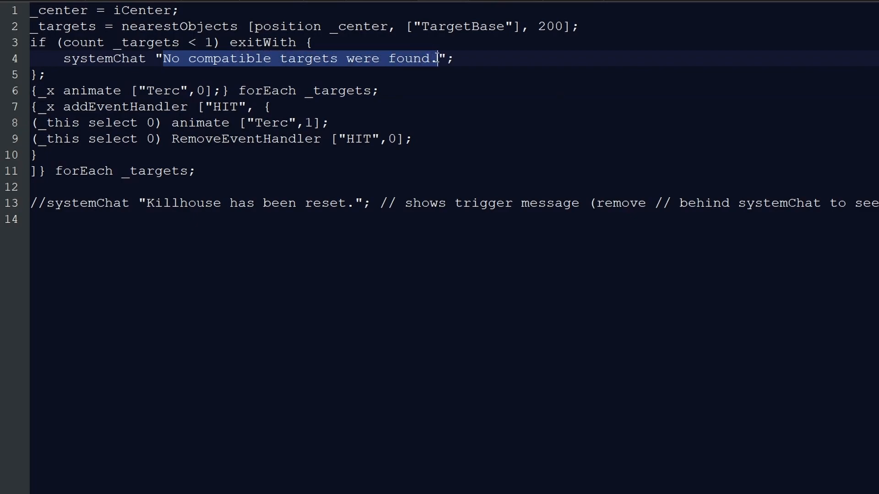
left_click(453, 100)
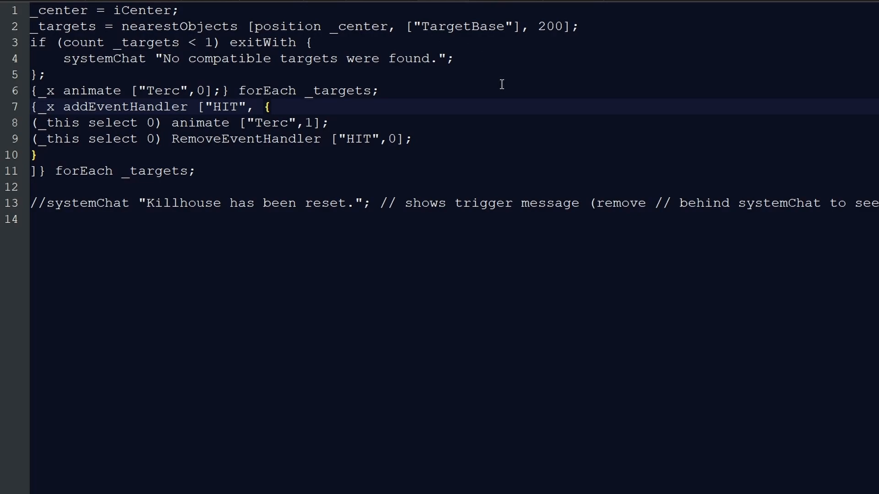
left_click(379, 247)
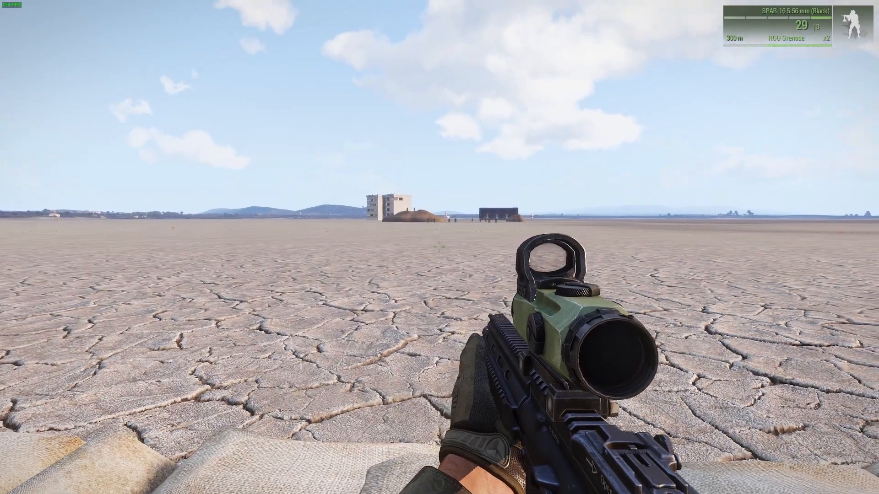
- Switch to the running scenario, shoot at the distant target through the rifle scope and check it with the binoculars
right_click(439, 248)
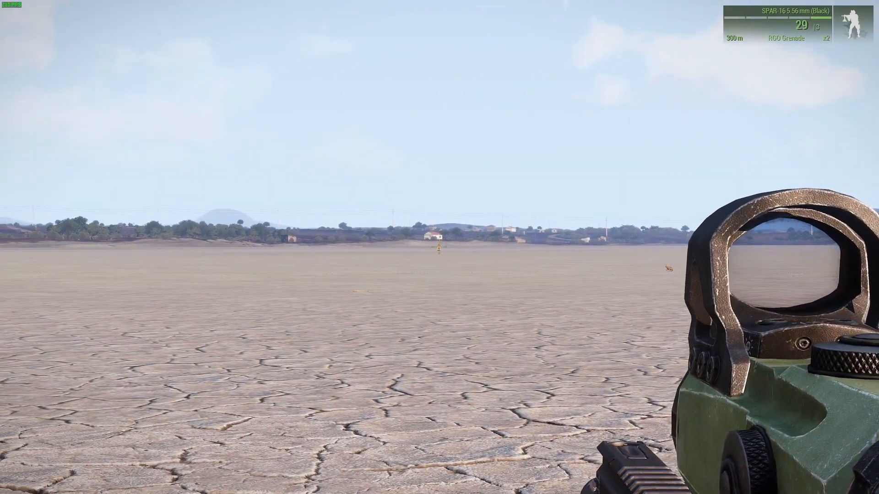
right_click(440, 247)
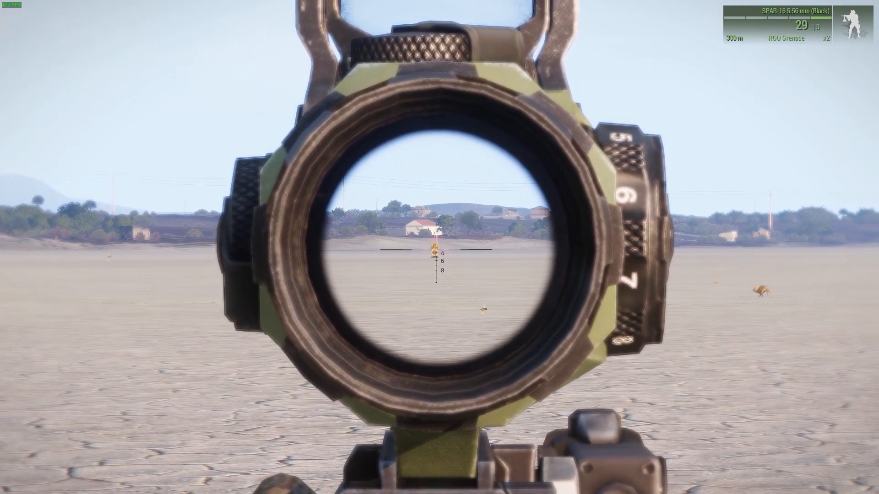
left_click(440, 247)
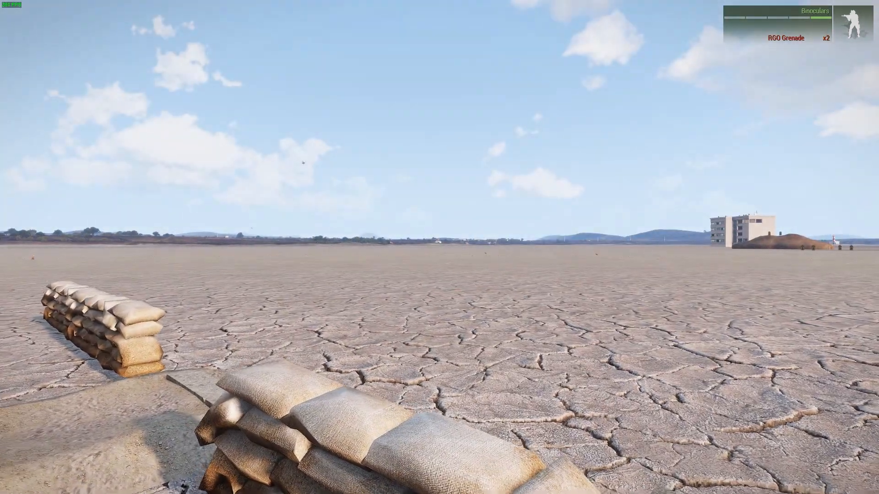
right_click(439, 247)
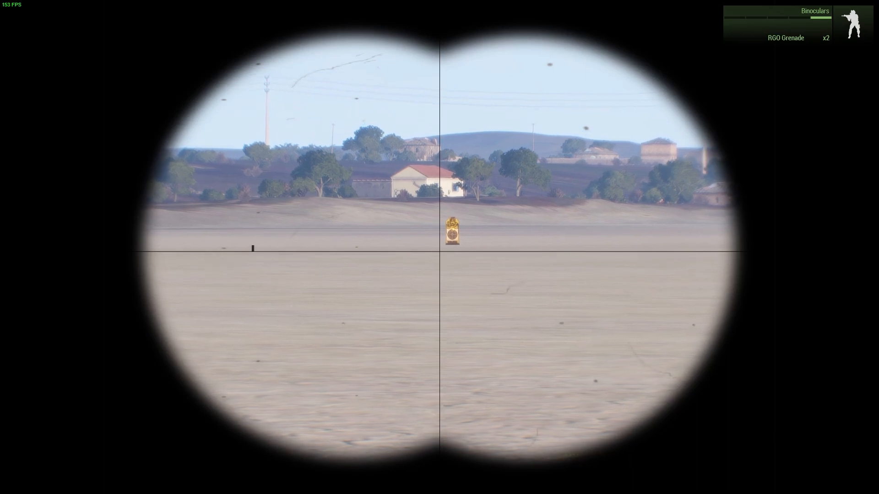
right_click(440, 247)
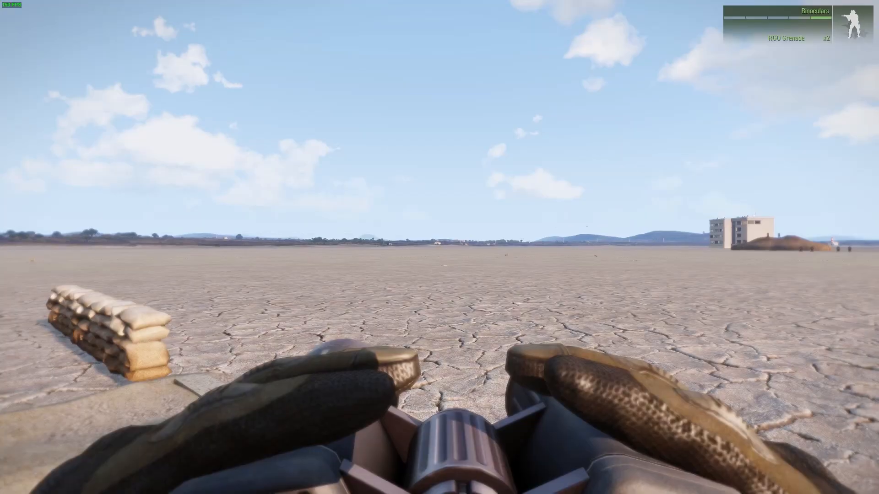
- Walk to the laptop under the shelter, return to the firing line and view the distant target through the binoculars
key("w")
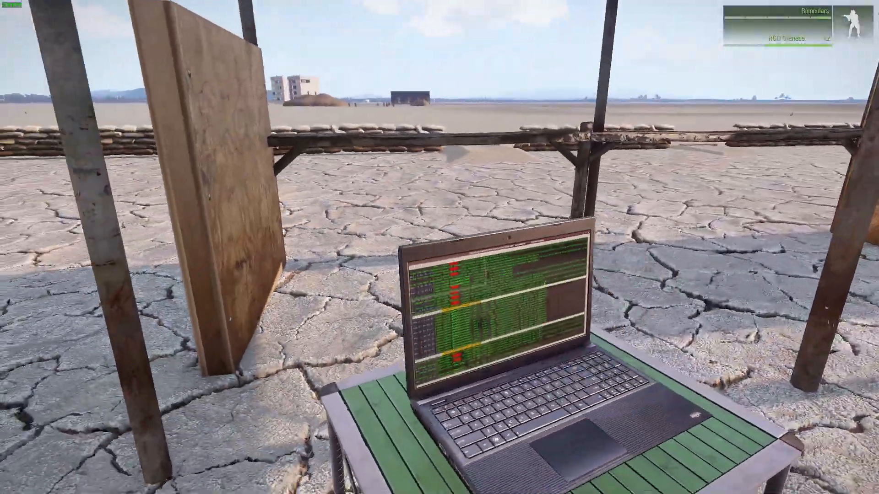
key("w")
key("w")
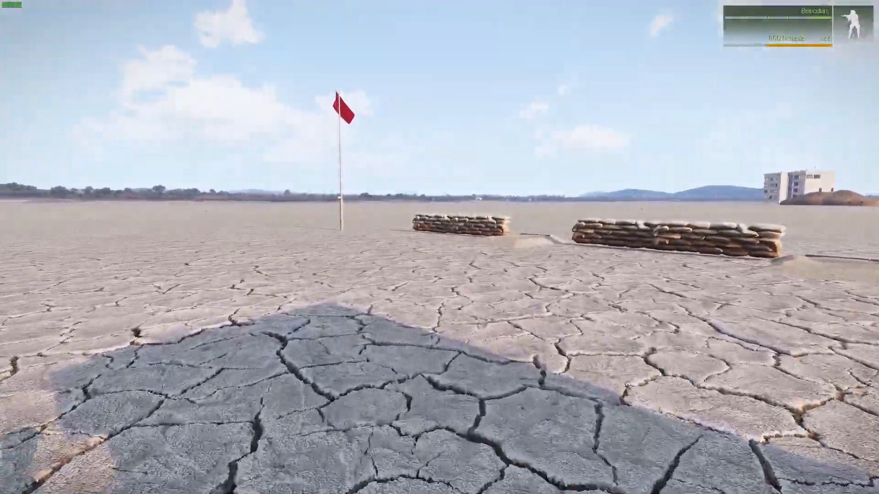
key("w")
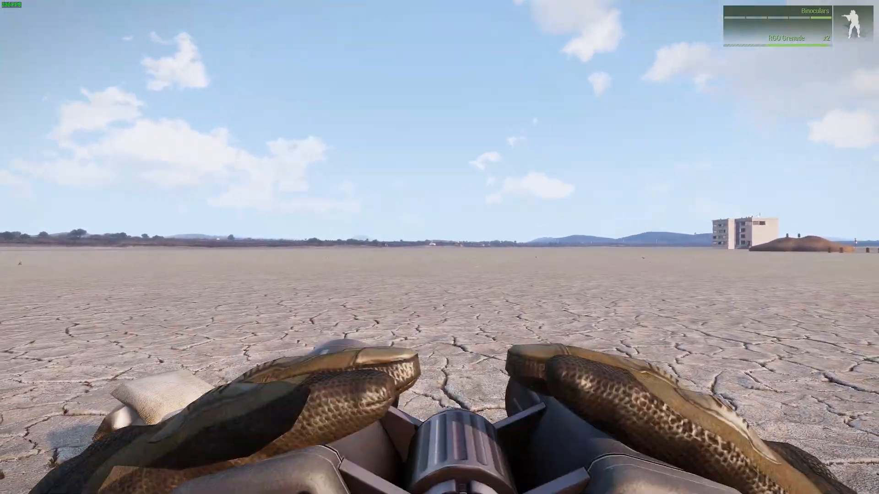
right_click(439, 247)
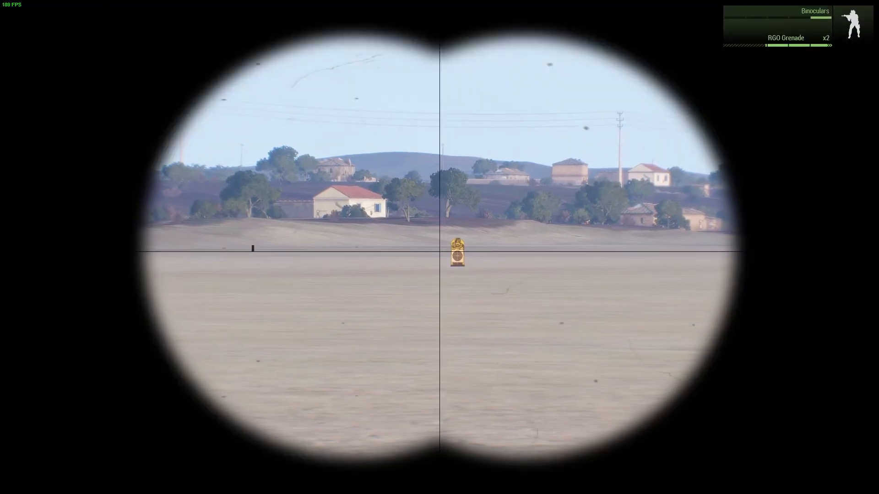
right_click(440, 247)
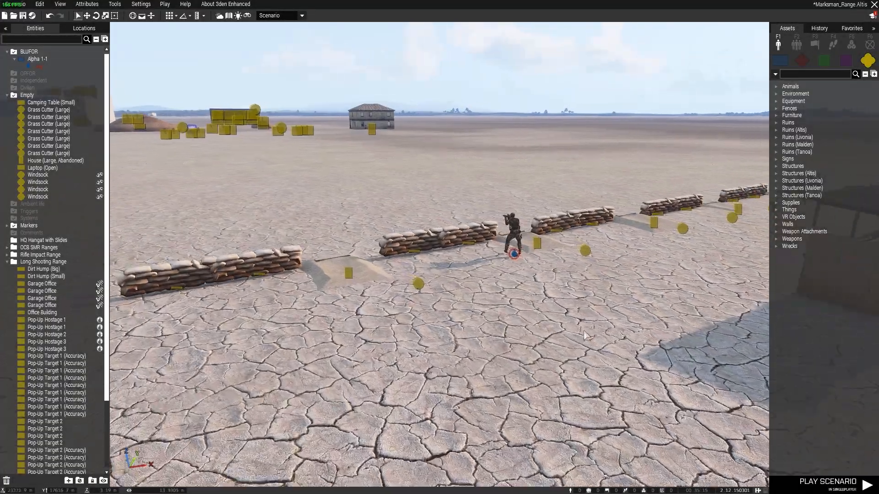
- Examine the Eden Editor scene from the sandbag firing line out to the target pairs and dirt humps
right_click_drag(584, 336, 552, 334)
key("d")
key("d")
key("w")
key("w")
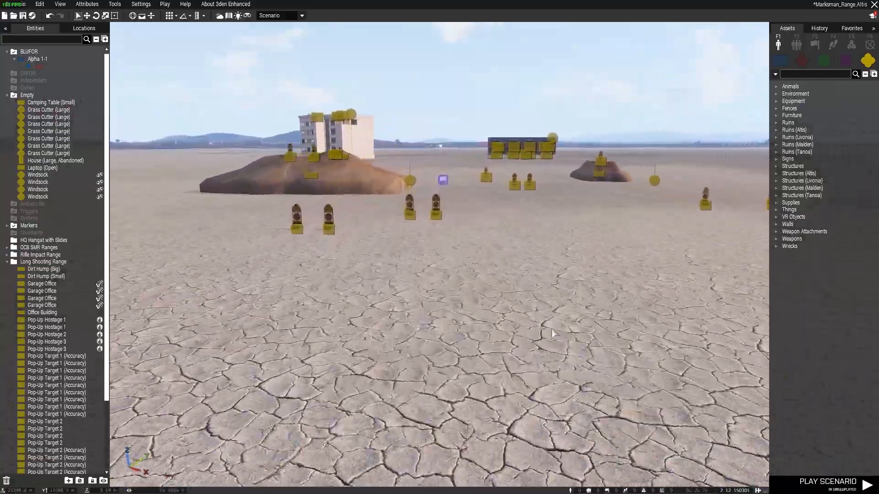
key("a")
key("a")
right_click_drag(553, 334, 586, 333)
key("d")
key("w")
key("w")
key("w")
- Locate the Game Logic (iCenter) between the dirt humps and examine its position relative to the surrounding targets and buildings
right_click_drag(566, 329, 545, 335)
key("w")
key("w")
key("s")
key("w")
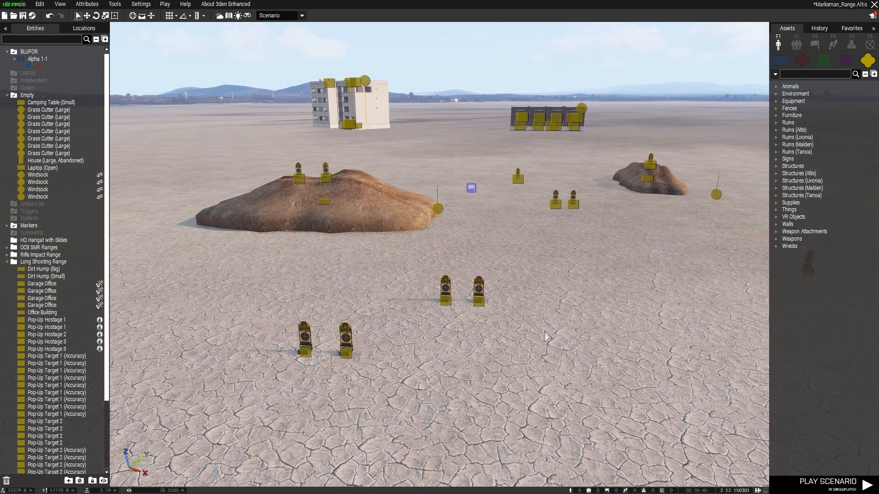
mouse_move(545, 336)
right_mouse_down()
mouse_move(580, 334)
mouse_move(528, 336)
right_mouse_up()
key("w")
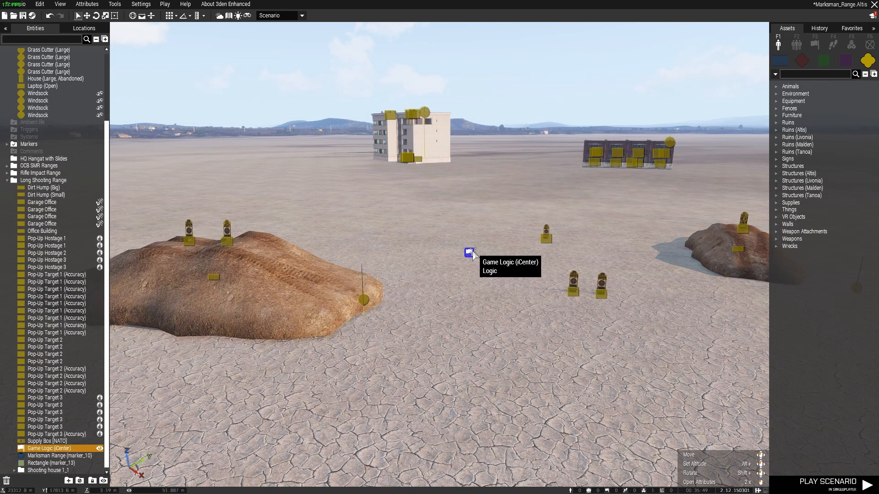
- Return from the target area to the sandbag firing line and inspect the soldier's shooting position from behind
key("s")
right_click_drag(474, 289, 515, 297)
key("w")
key("d")
key("w")
key("d")
key("a")
key("d")
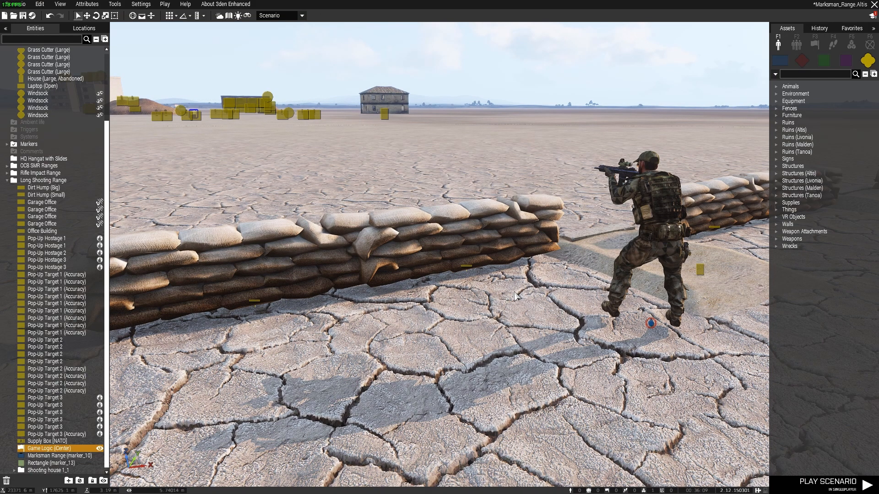
- Inspect the covered shelter and its wooden shoot-house walls behind the firing line from the side
key("d")
key("w")
key("a")
right_click_drag(515, 296, 462, 289)
key("d")
key("s")
key("d")
key("d")
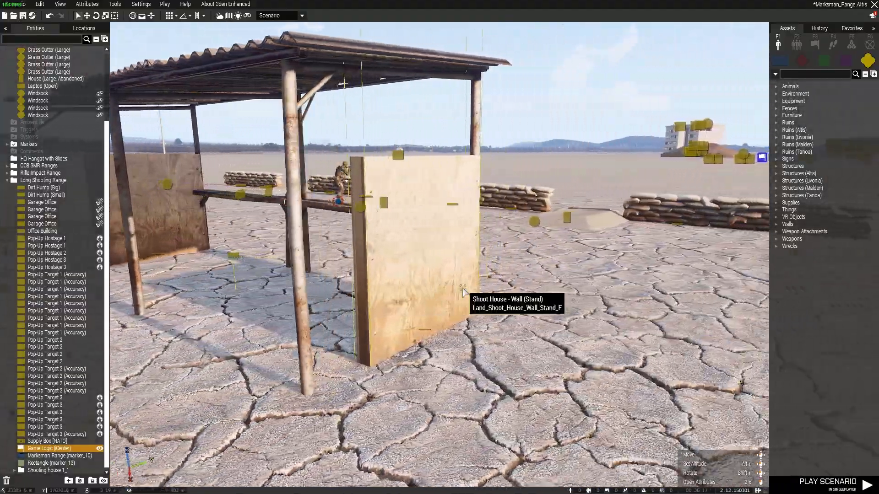